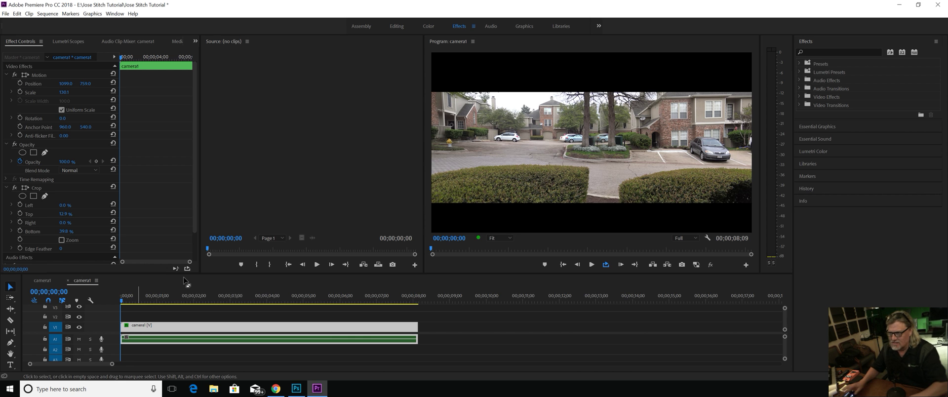
Step: Play and scrub through the finished stitched sequence, and check one frame in the enlarged program view
left_click(129, 307)
key("space")
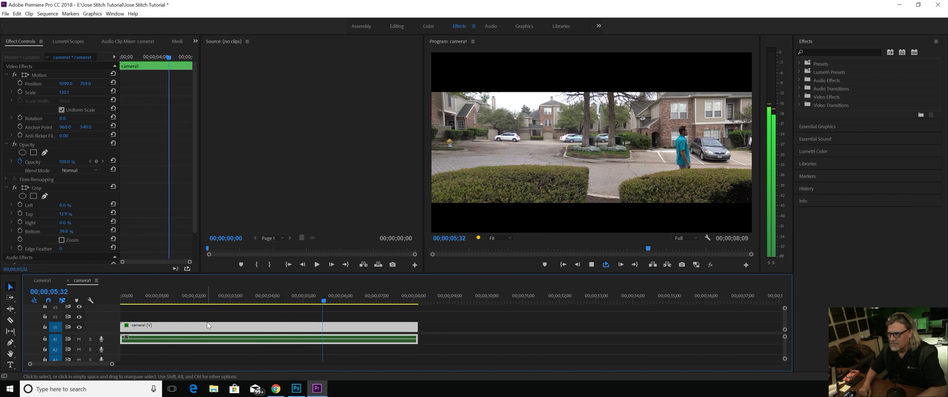
key("space")
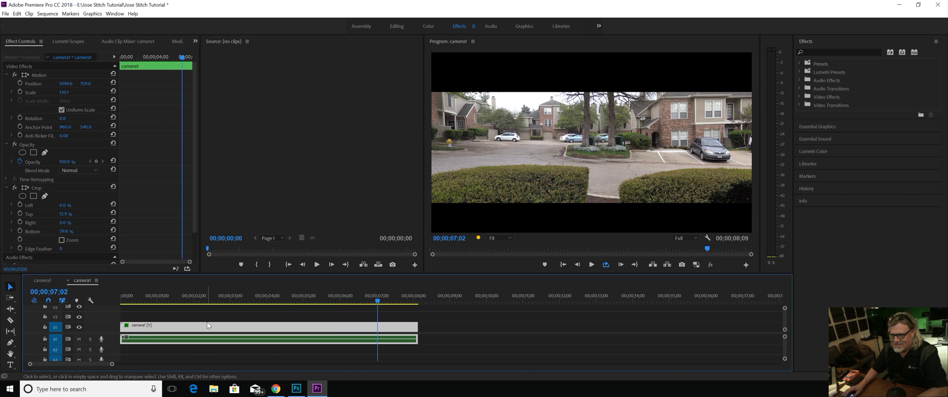
left_click(270, 299)
left_click_drag(270, 299, 235, 305)
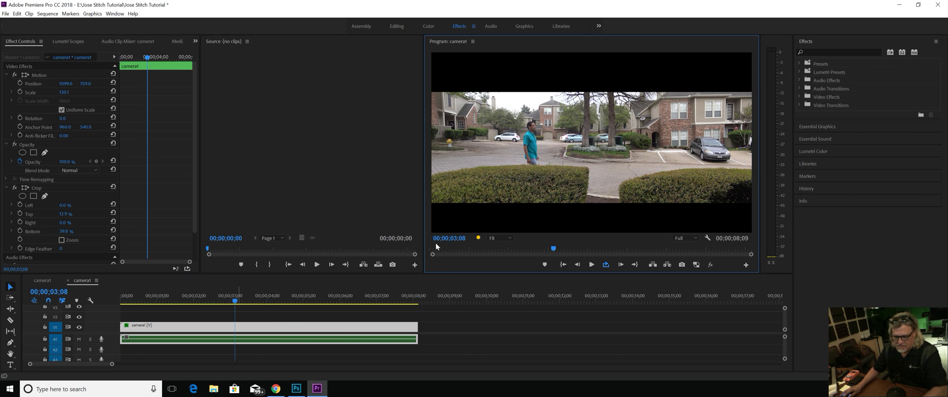
key("grave")
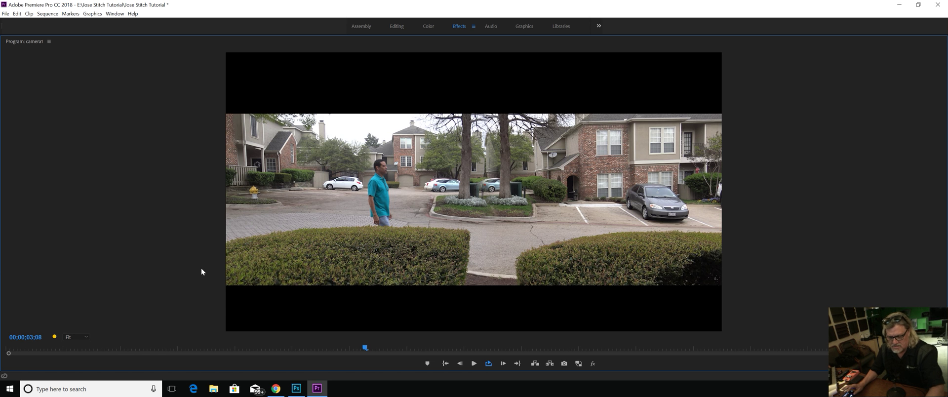
key("grave")
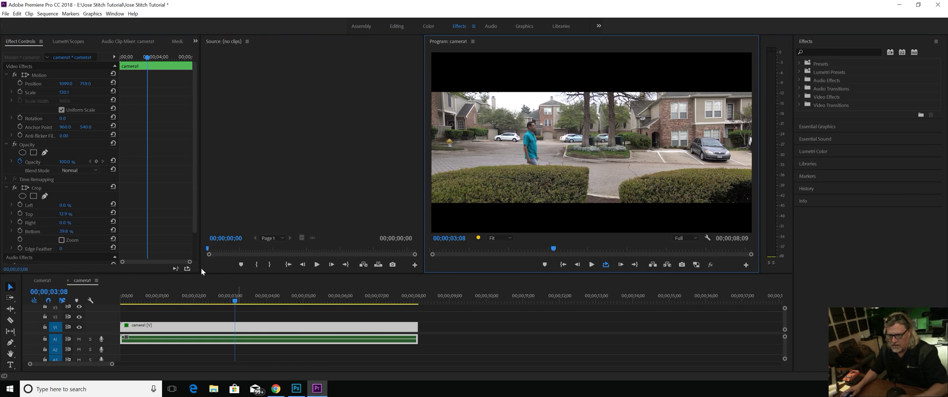
Step: Compare playback of the two-layer stitched camera1 sequence with the cropped nested camera1 sequence
left_click_drag(248, 300, 221, 302)
left_click(42, 280)
key("space")
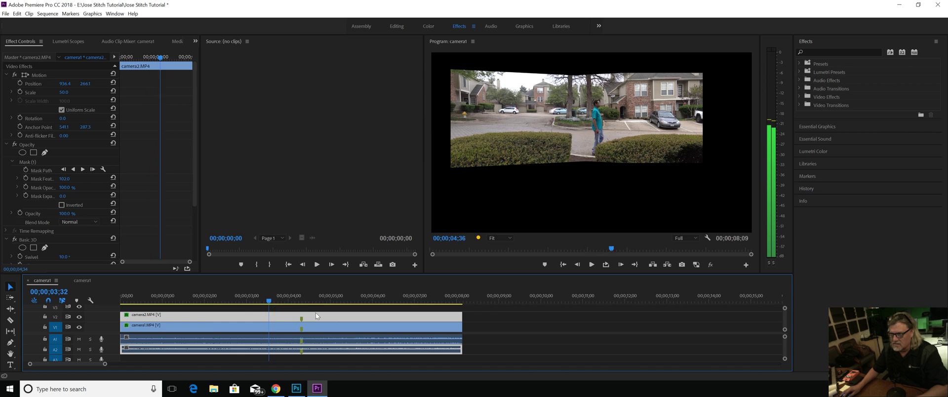
left_click_drag(301, 313, 182, 289)
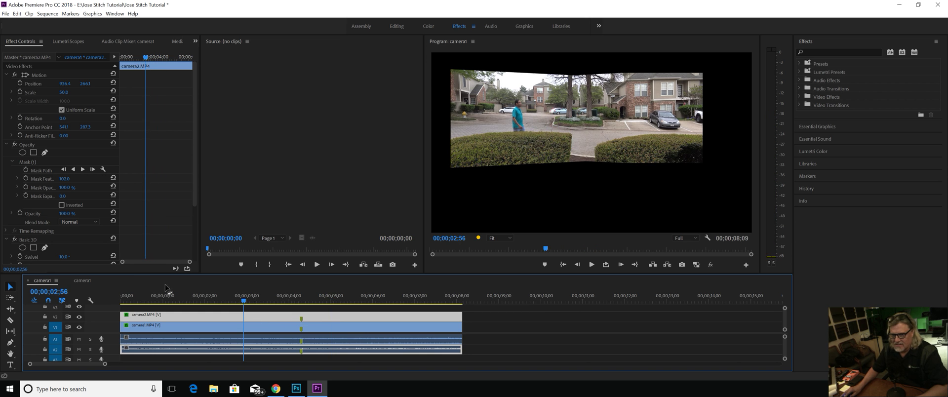
left_click(83, 279)
key("space")
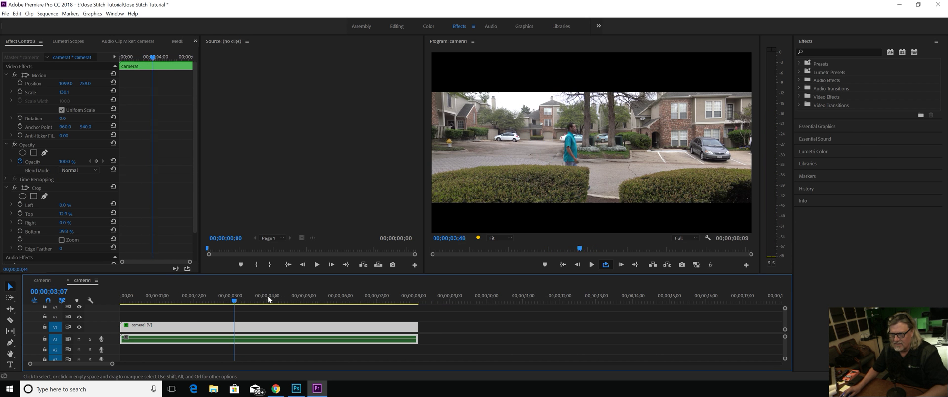
left_click_drag(231, 307, 112, 311)
left_click(43, 280)
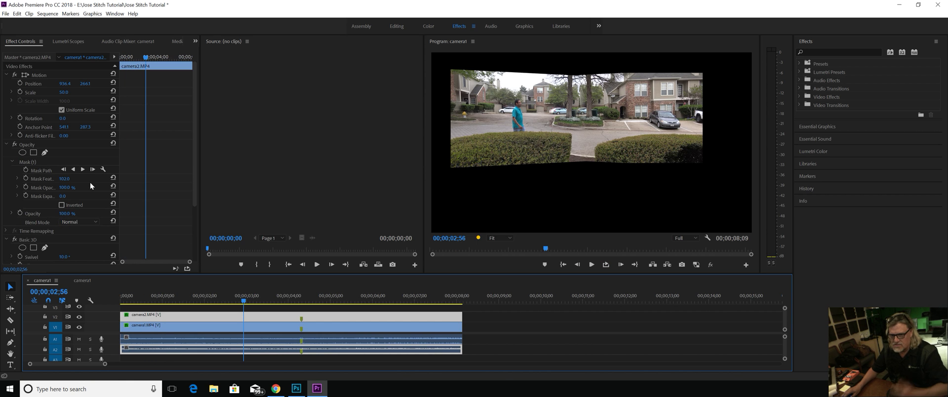
Step: Create a new sequence from the camera1.MP4 clip in the project
left_click(196, 41)
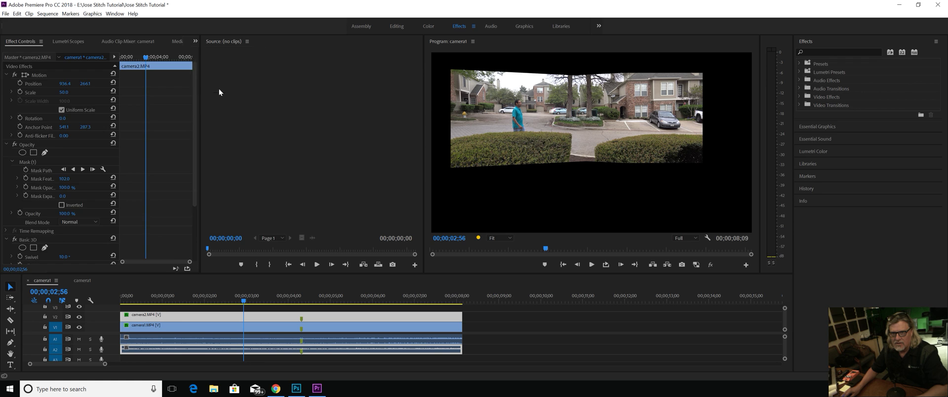
left_click(218, 88)
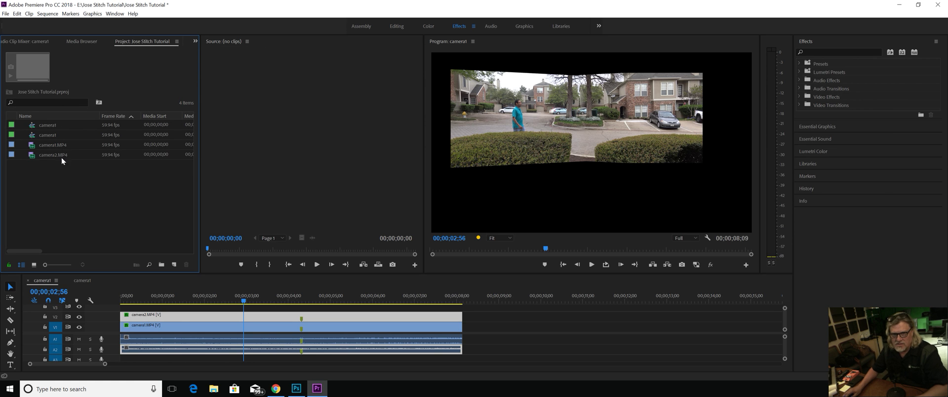
left_click(33, 146)
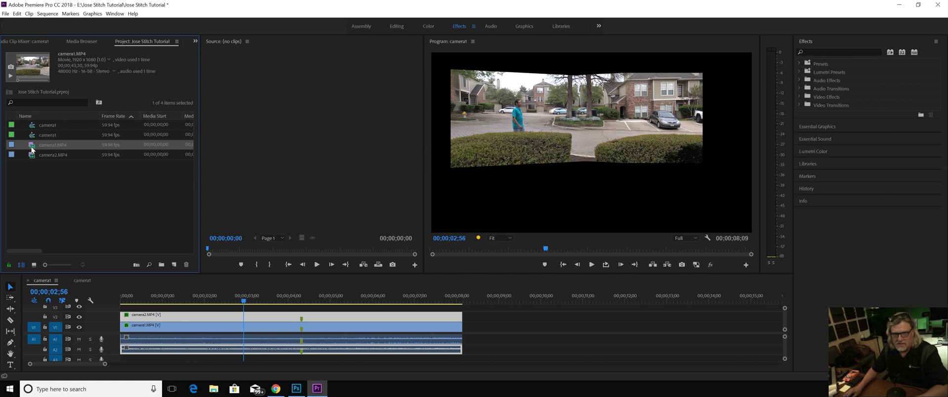
left_click_drag(170, 245, 175, 265)
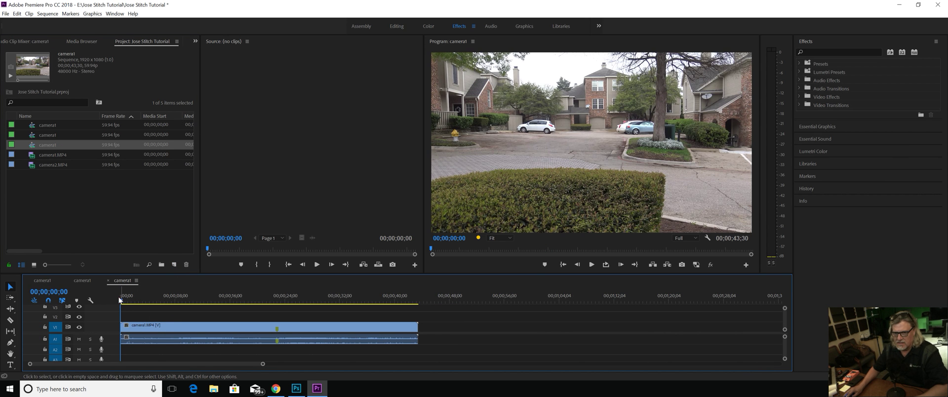
Step: Open the camera1.MP4 clip from the new sequence in the source monitor and clear all its markers
left_click_drag(124, 302, 238, 327)
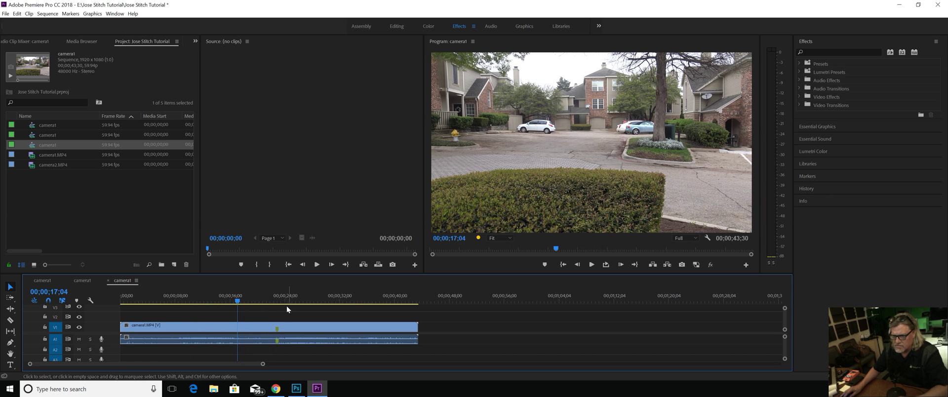
left_click(297, 328)
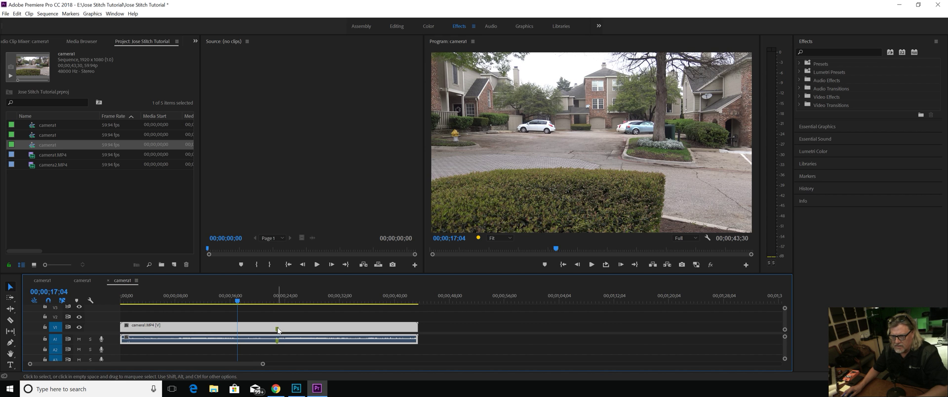
double_click(295, 328)
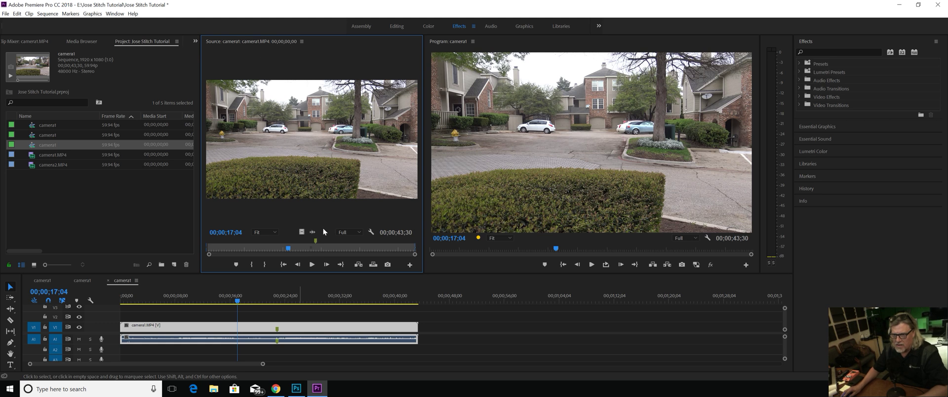
right_click(315, 241)
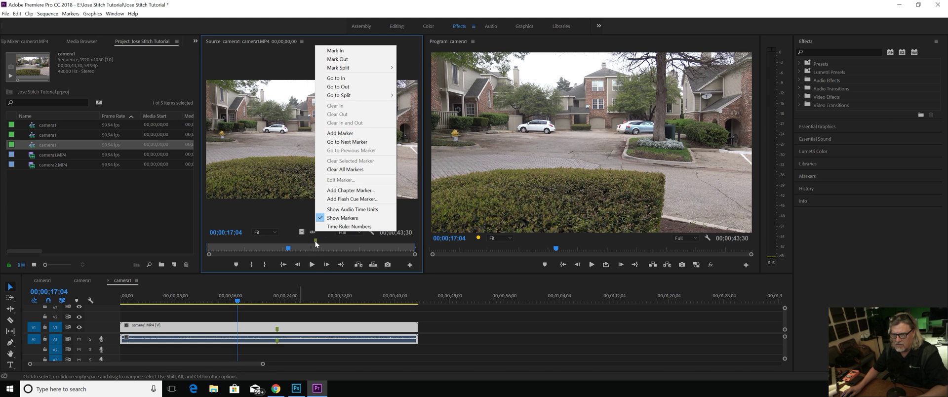
left_click(345, 170)
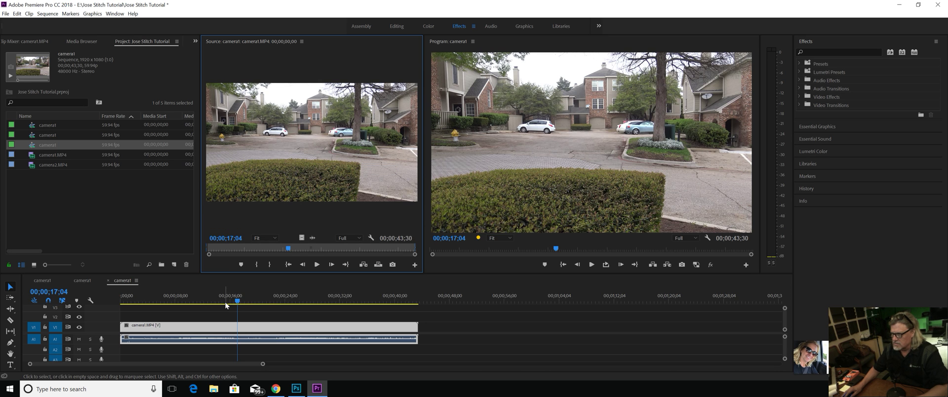
Step: Add camera2.MP4 on track V2 above camera1.MP4, starting at the beginning of the sequence
left_click_drag(247, 298, 213, 304)
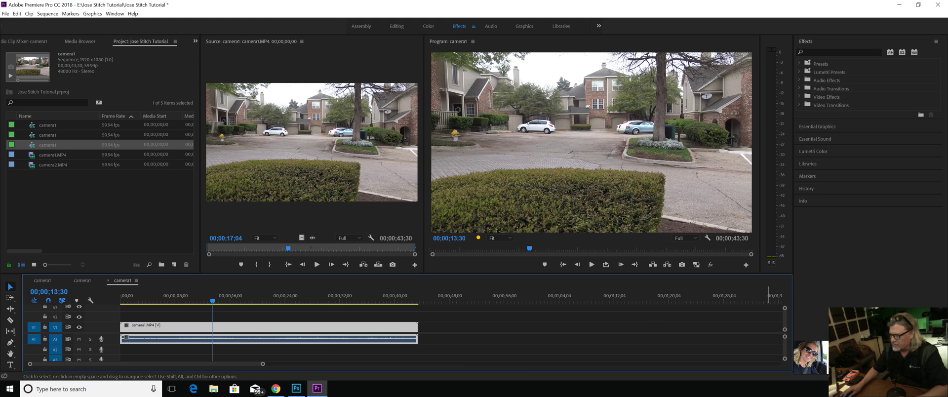
left_click_drag(214, 302, 198, 305)
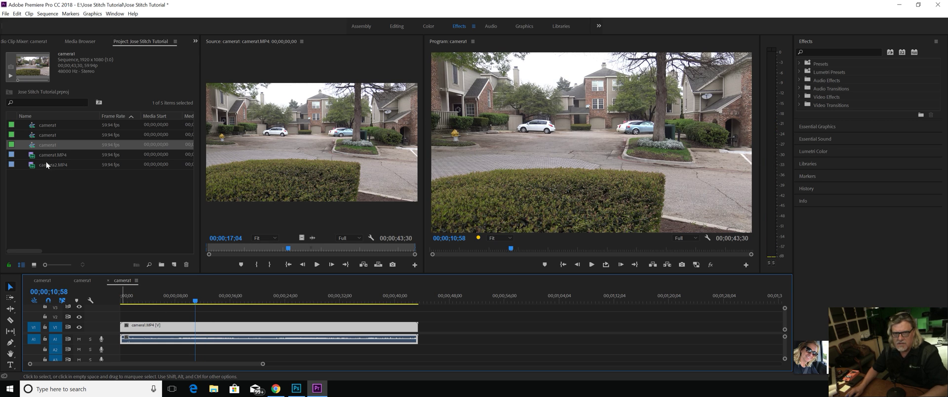
left_click_drag(31, 168, 118, 321)
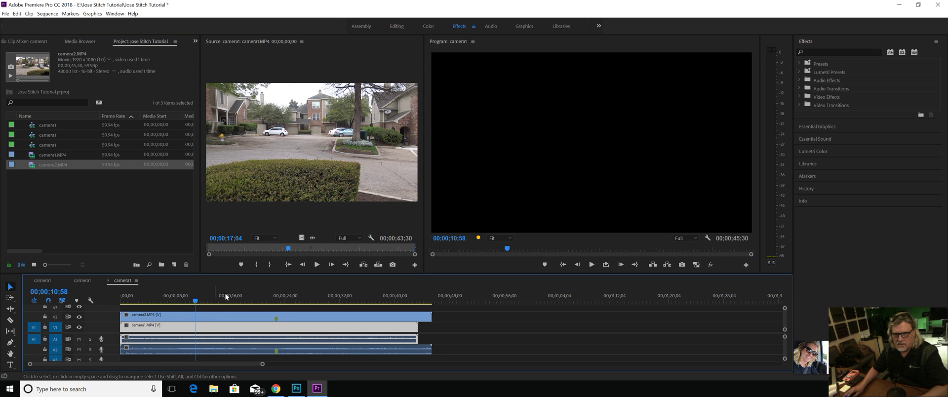
Step: Open the camera2.MP4 clip from the sequence in the source monitor and clear all its markers
left_click_drag(215, 295, 221, 296)
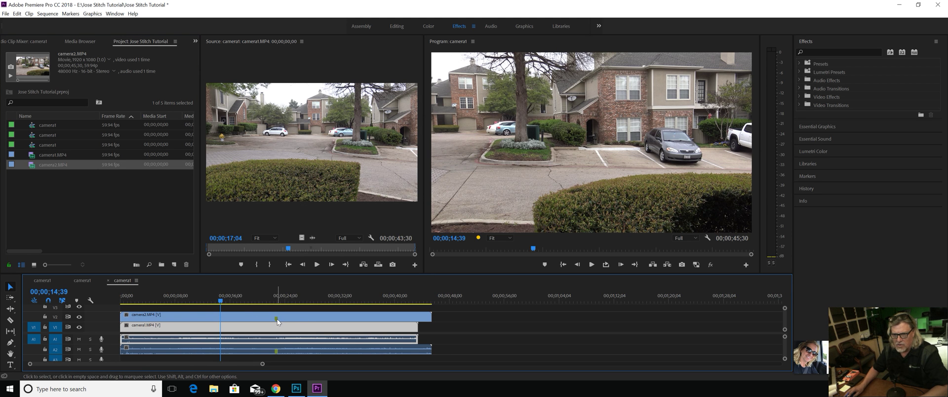
double_click(277, 319)
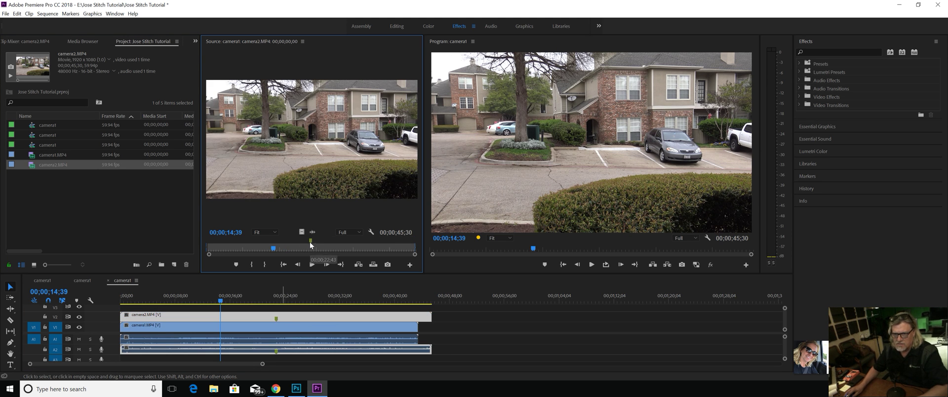
right_click(310, 241)
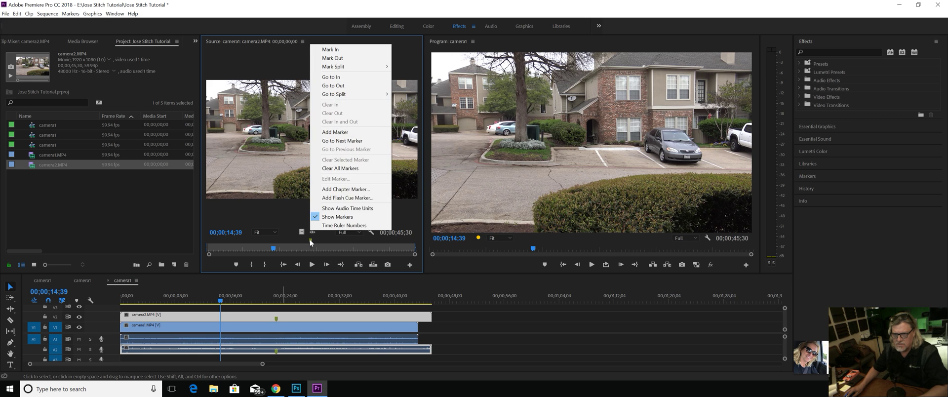
left_click(340, 168)
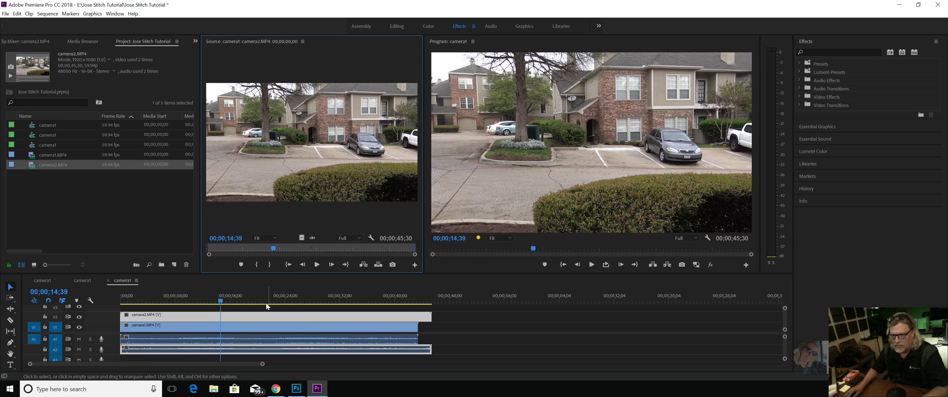
Step: Move camera2.MP4 past the end of camera1.MP4 and add a clip marker to camera1.MP4 at 00;00;22;49, on the walking man's stride
left_click_drag(248, 315, 546, 318)
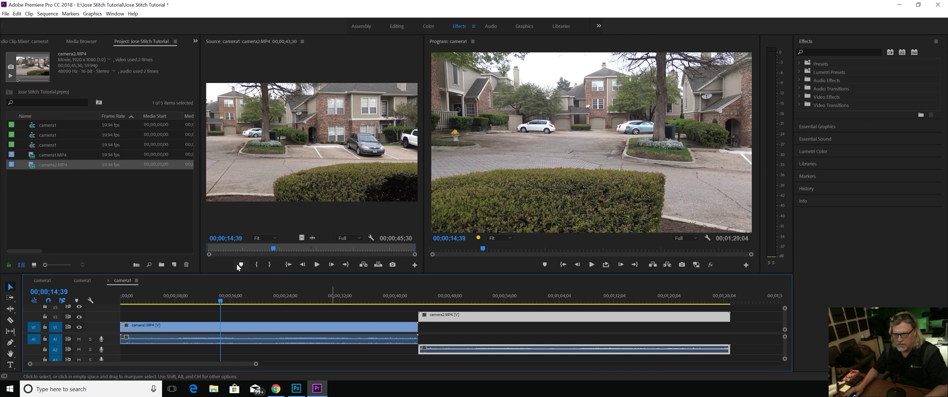
left_click_drag(221, 299, 275, 323)
key("Right")
key("Right")
key("Right")
key("Right")
key("Right")
key("Right")
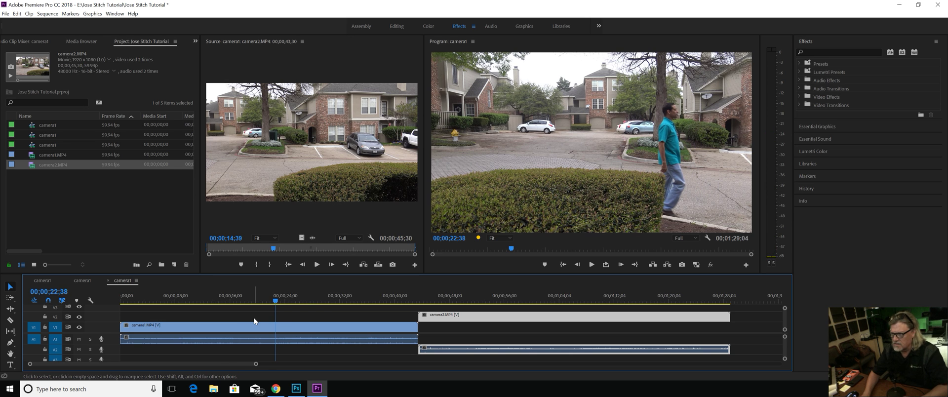
key("Right")
key("Right")
key("Right")
key("Right")
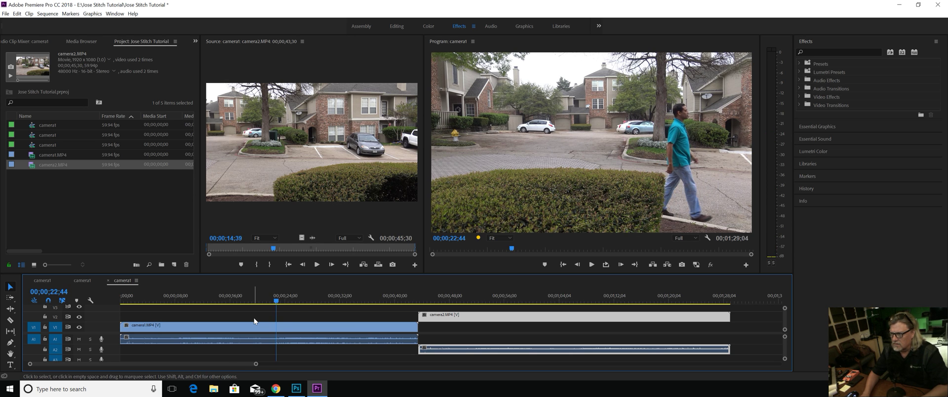
key("Right")
key("Right")
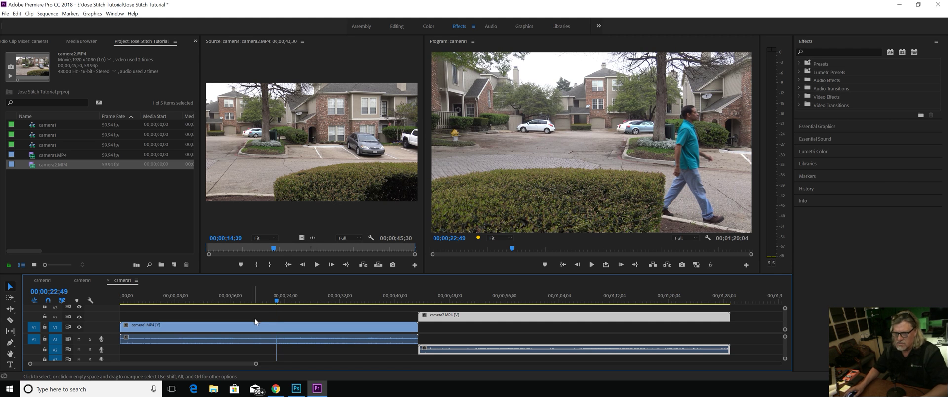
left_click(288, 329)
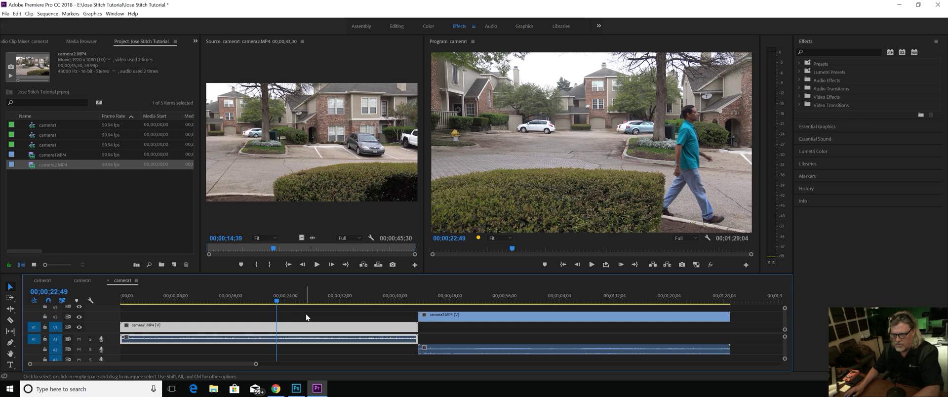
key("ctrl+k")
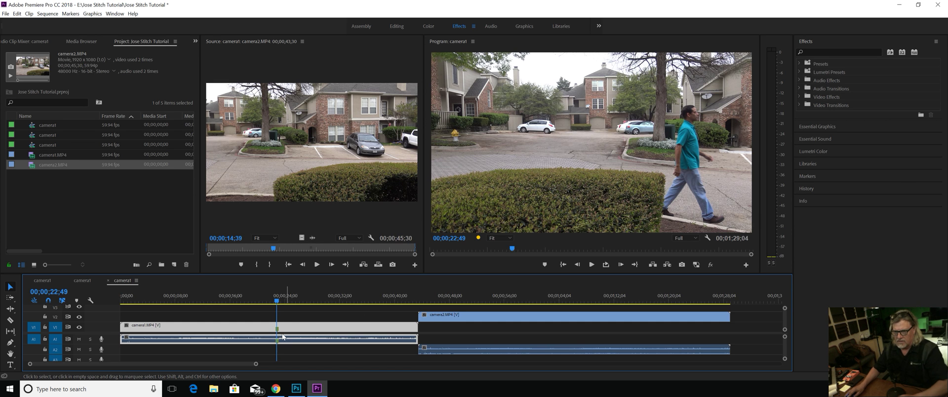
Step: Move camera2.MP4 back to the sequence start and add a clip marker to it at 00;00;22;17, on the matching stride
left_click_drag(443, 316, 134, 317)
left_click(153, 296)
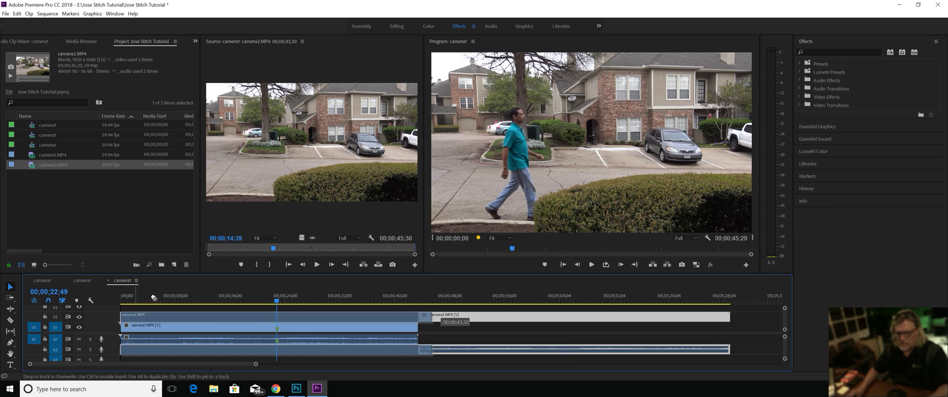
left_click_drag(160, 295, 274, 303)
key("Right")
key("Right")
key("Right")
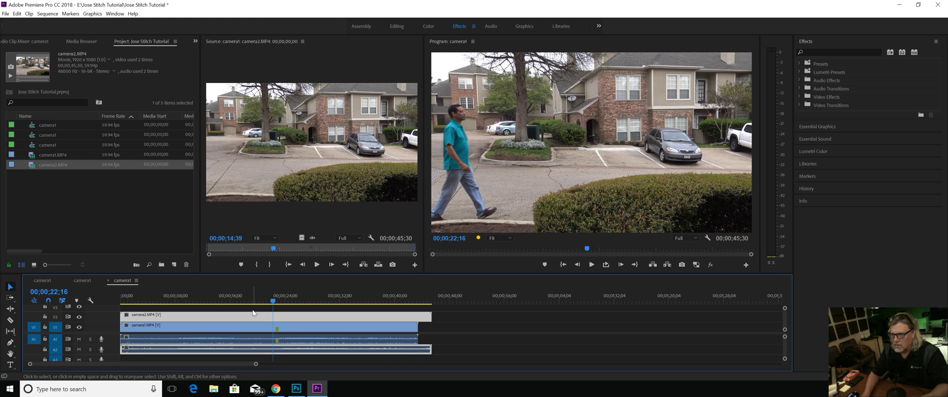
key("Right")
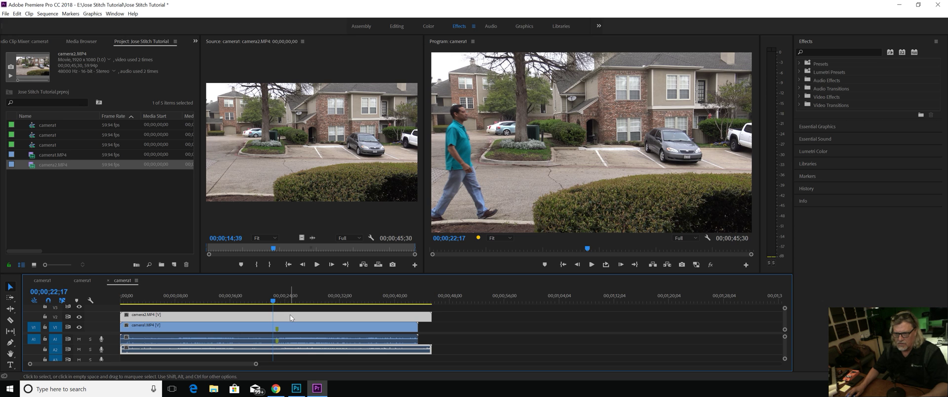
key("m")
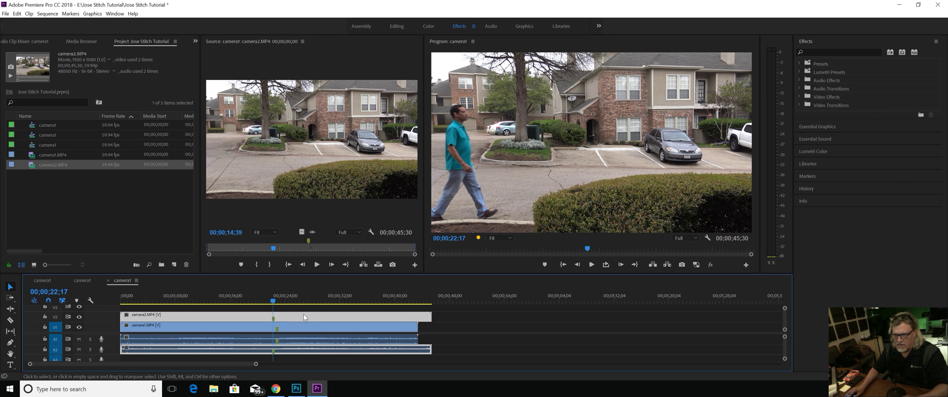
Step: Slide camera2.MP4 so its marker aligns with camera1.MP4's marker, then hide track V2 and move the playhead to 00;00;18;49
left_click_drag(302, 315, 306, 314)
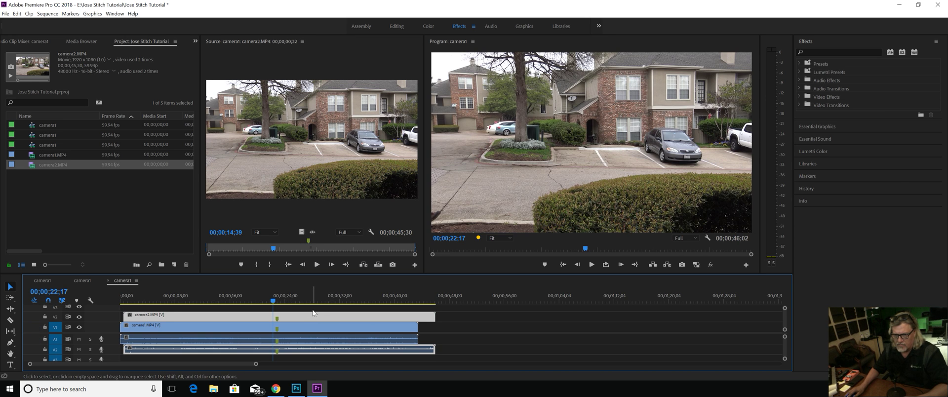
left_click_drag(178, 301, 250, 314)
left_click(79, 317)
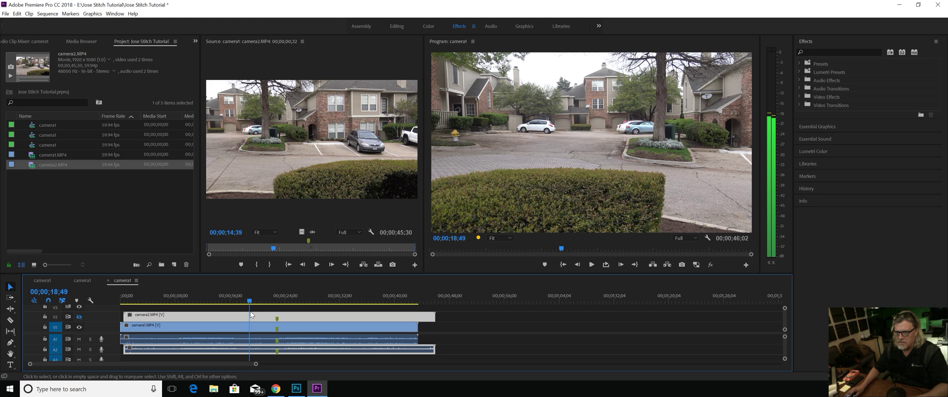
Step: Ripple-trim the start of both clips at 00;00;18;49 and ripple delete the leftover camera1.MP4 piece at the sequence start
left_click(300, 307)
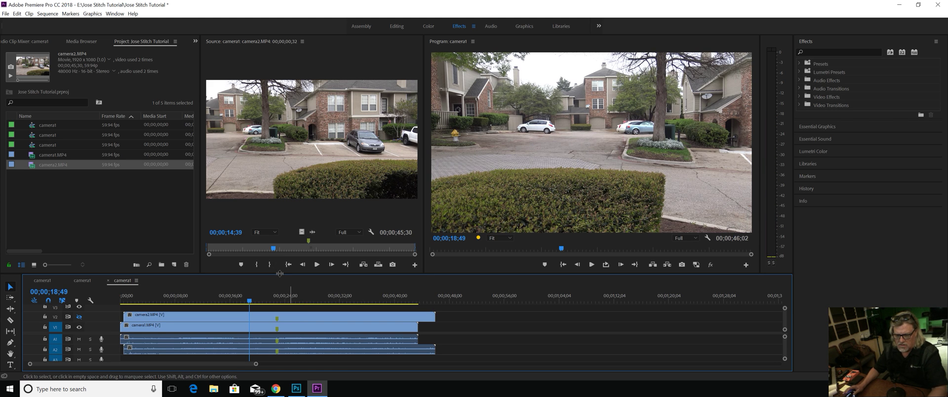
key("q")
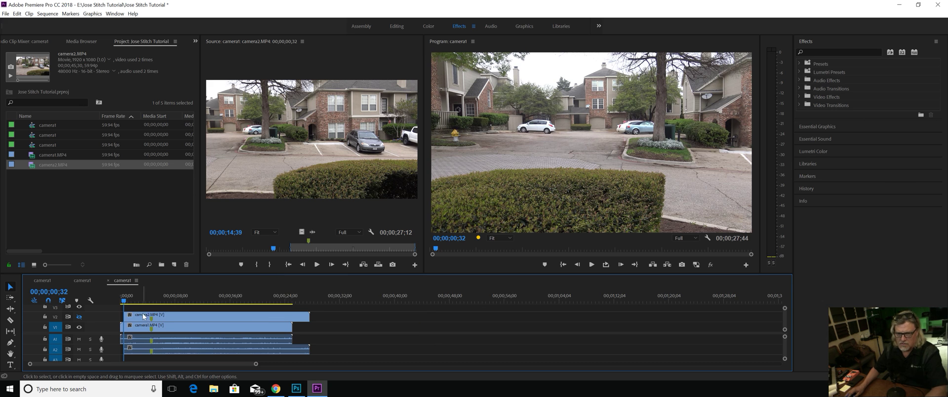
left_click(121, 301)
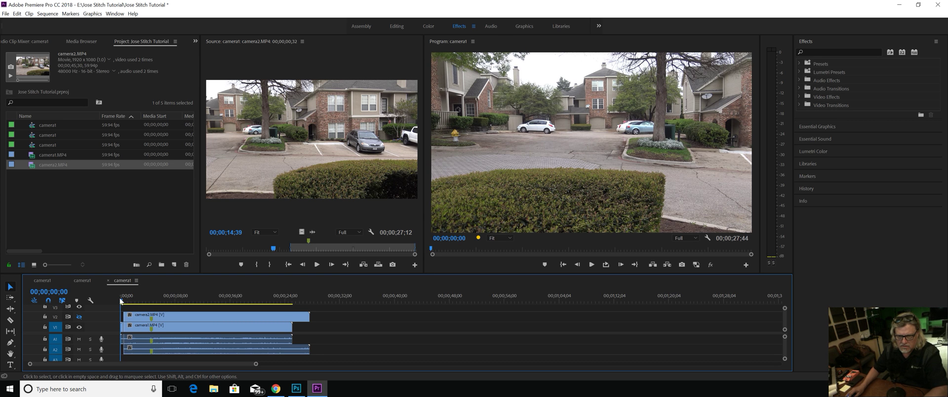
key("space")
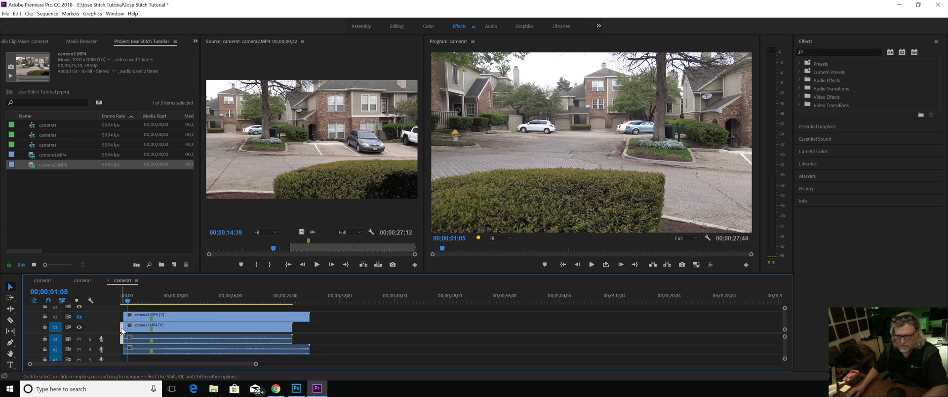
right_click(123, 328)
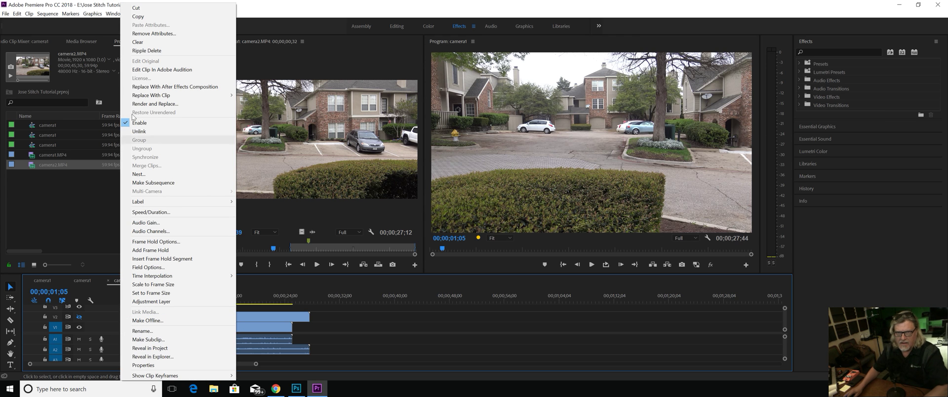
left_click(146, 50)
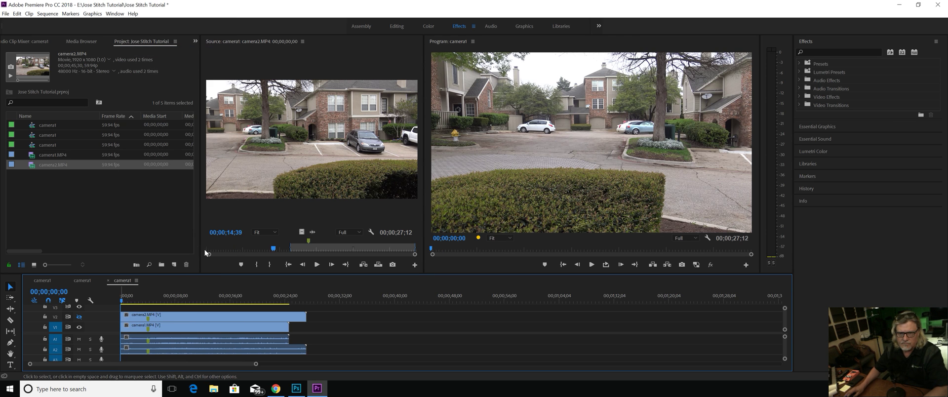
Step: Trim the clips' ends at 00;00;05;26, delete the leftover camera2.MP4 piece and fit the sequence to the timeline width
left_click_drag(132, 303, 159, 311)
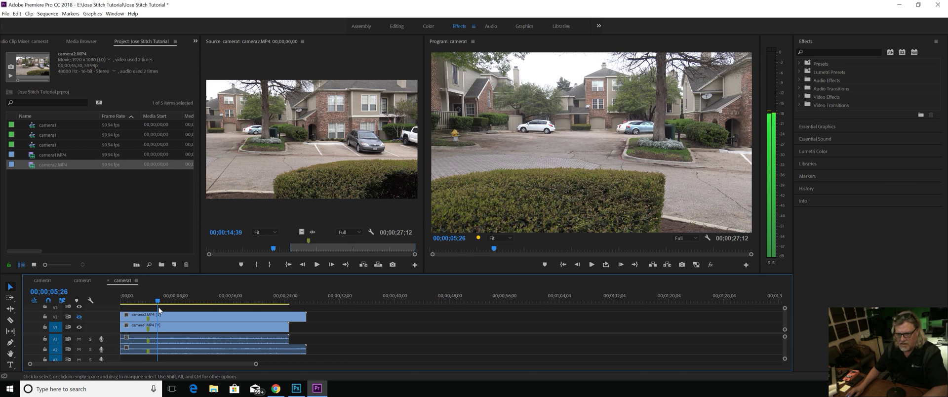
key("w")
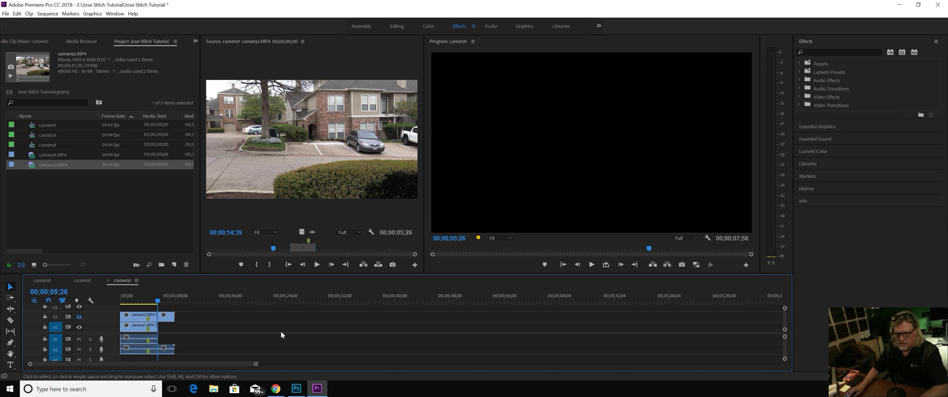
key("Delete")
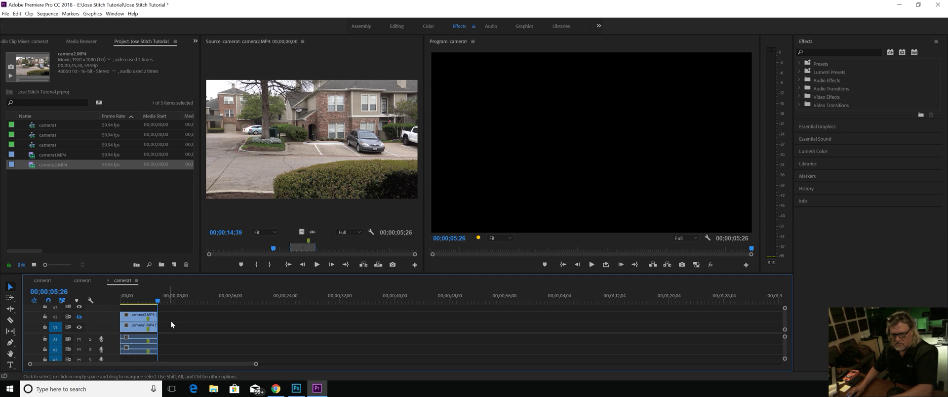
key("backslash")
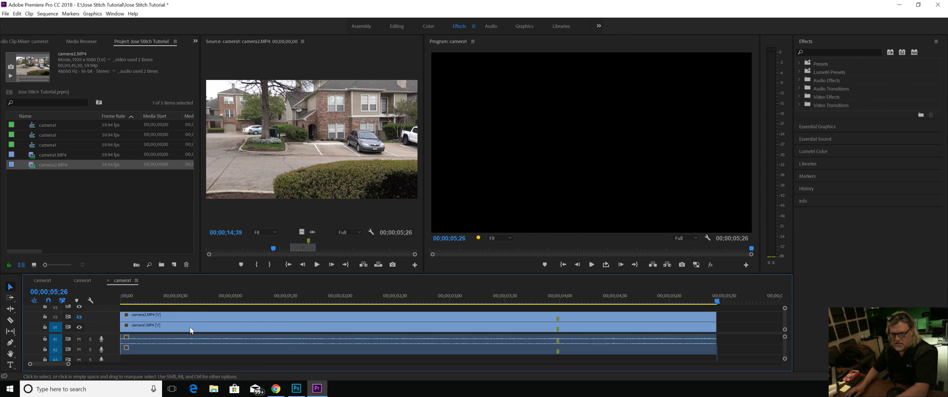
Step: Return the playhead to the sequence start and make track V2 visible again
key("Home")
left_click_drag(122, 296, 119, 280)
left_click(79, 317)
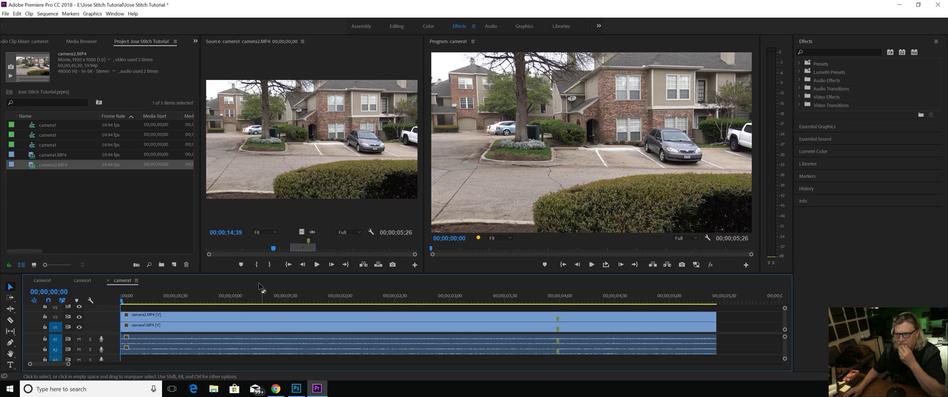
Step: Open the effect controls for camera2.MP4 and set its scale to 50
left_click(209, 316)
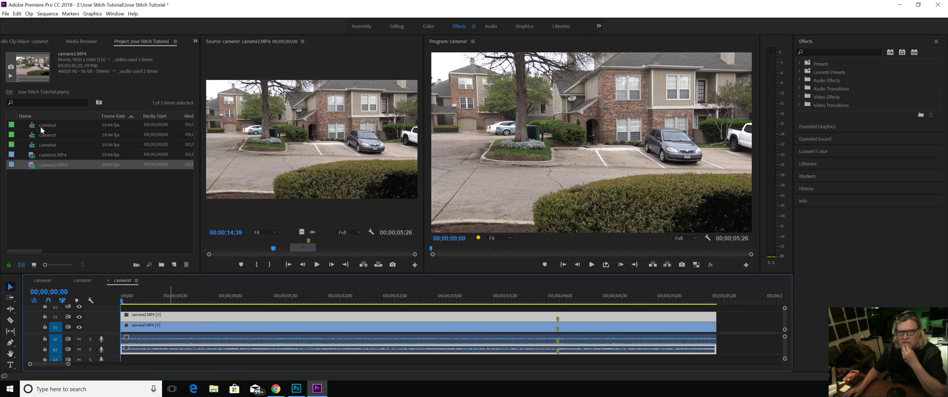
left_click(195, 41)
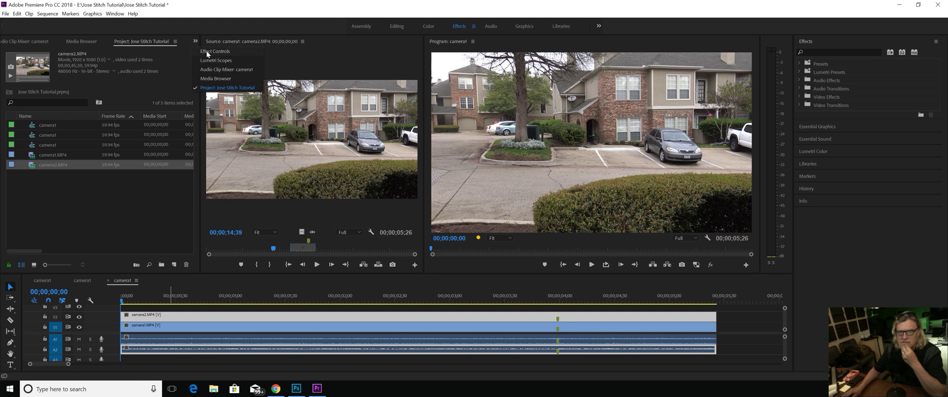
left_click(207, 51)
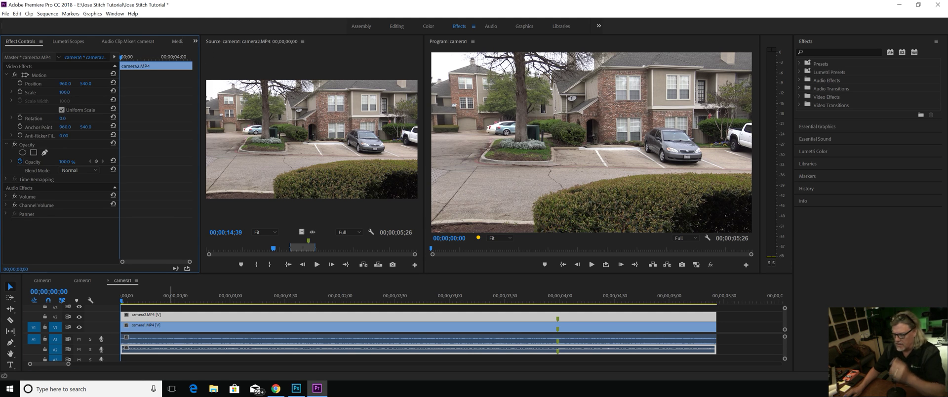
left_click(70, 92)
type("5")
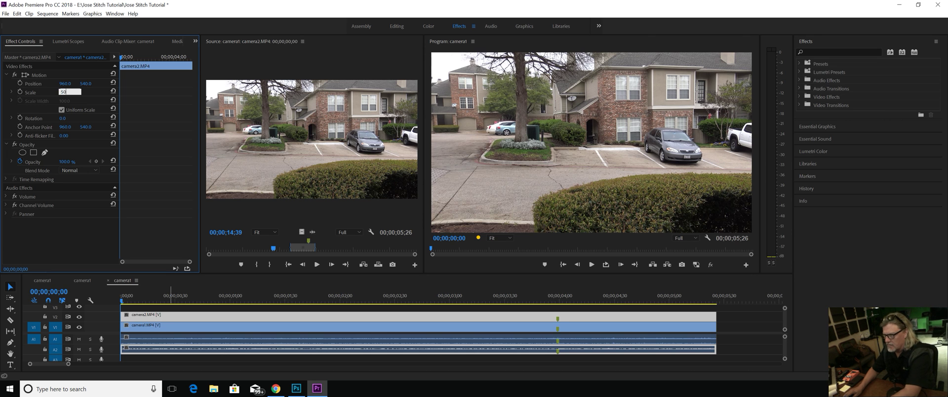
type("0")
key("Return")
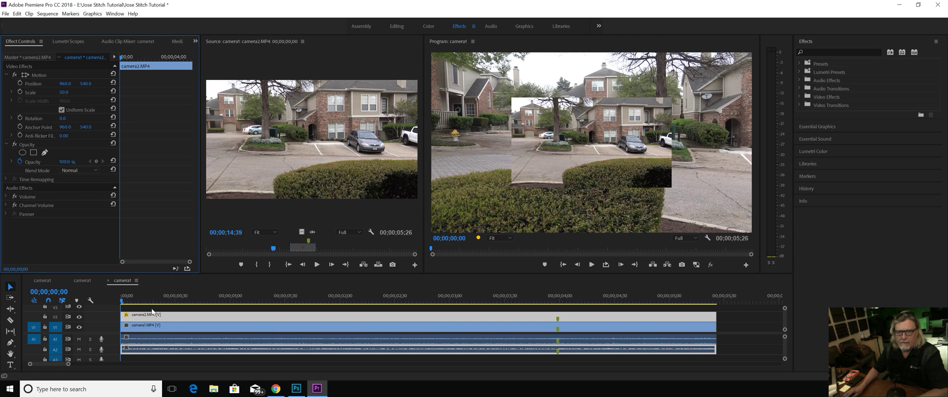
Step: Set the scale of camera1.MP4 to 50
left_click(163, 327)
left_click(64, 92)
type("50")
key("Return")
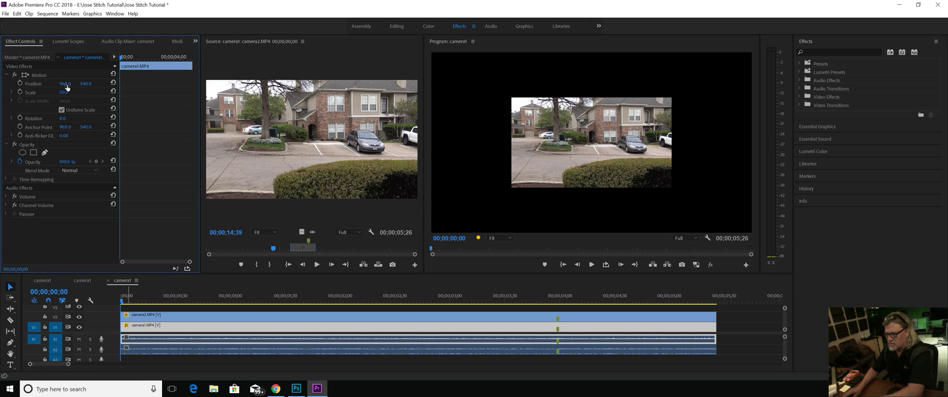
Step: Place the clips side by side, with camera1.MP4 in the frame's left half and camera2.MP4 at horizontal position about 1437
left_click(200, 316)
left_click(187, 297)
left_click_drag(190, 297, 200, 300)
left_click(204, 327)
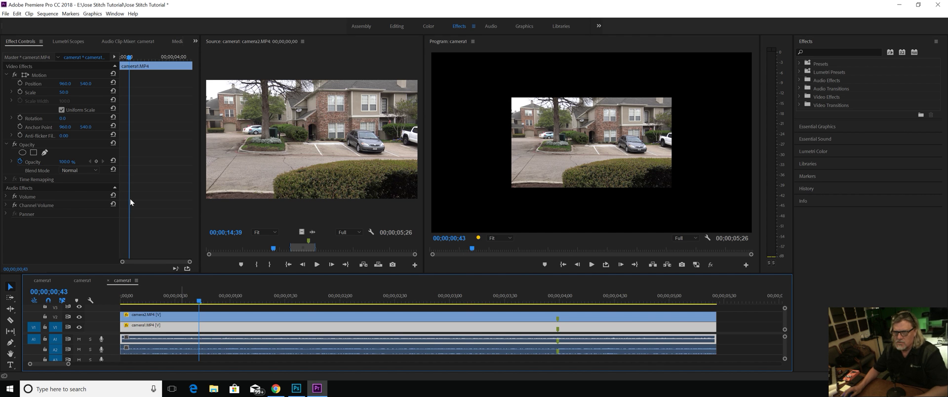
left_click_drag(66, 86, 23, 86)
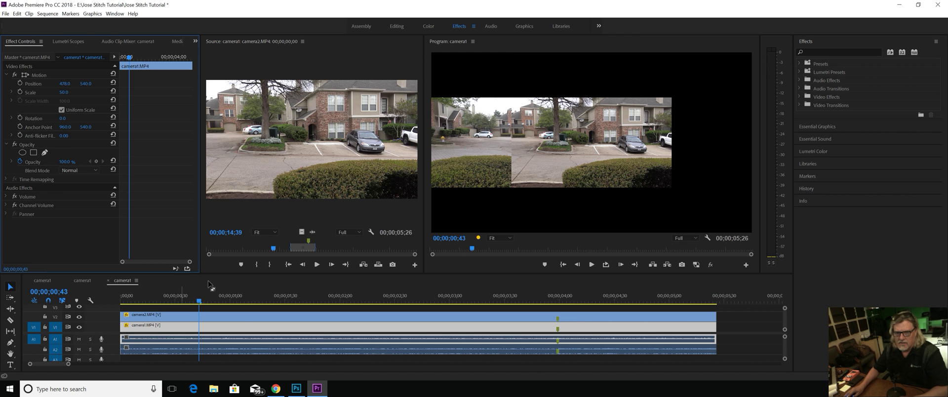
left_click(232, 317)
mouse_move(64, 85)
left_mouse_down()
mouse_move(118, 85)
mouse_move(68, 84)
left_mouse_up()
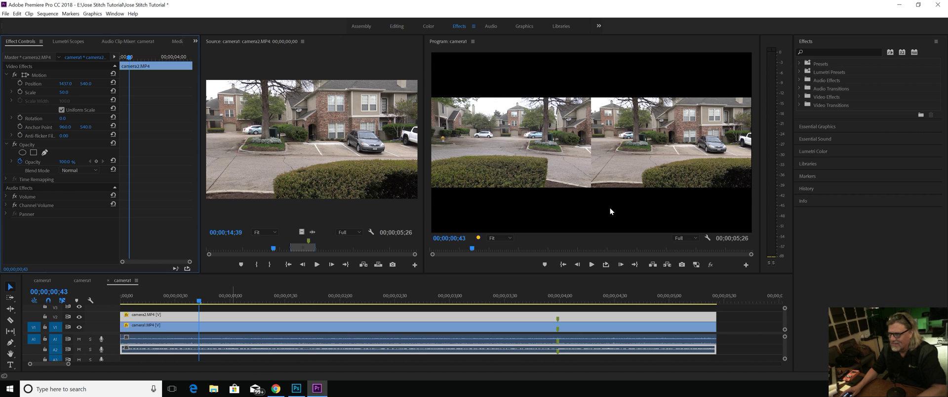
Step: Find the Basic 3D video effect and apply it to both camera2.MP4 and camera1.MP4
left_click(817, 51)
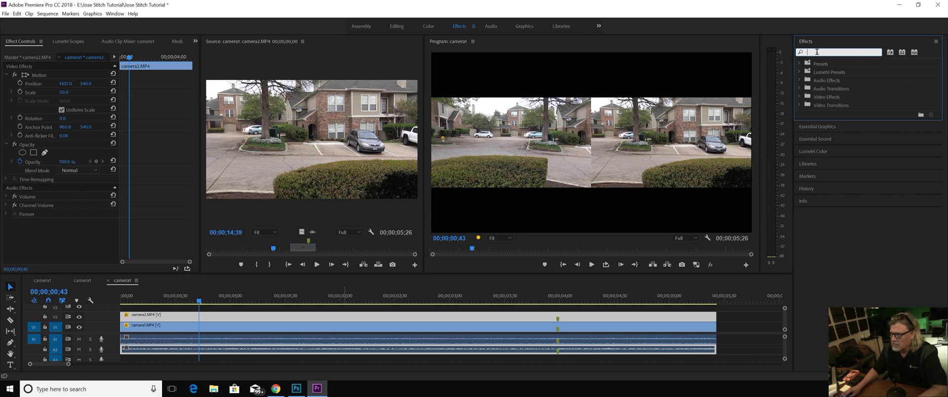
type("basic")
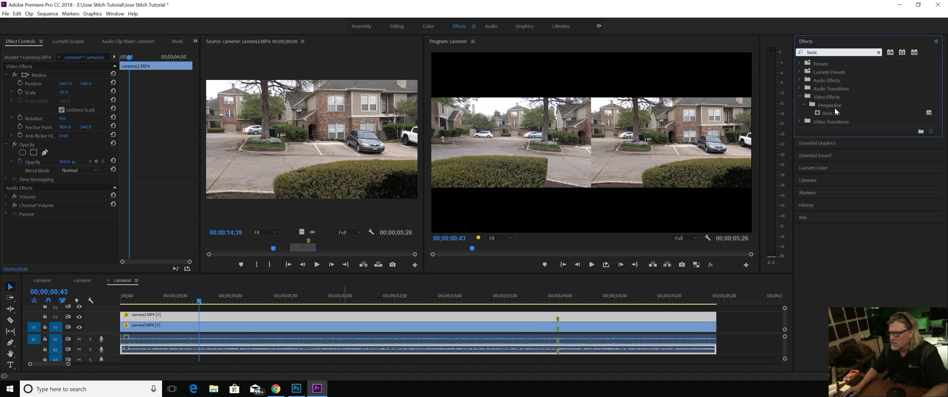
left_click_drag(817, 113, 535, 316)
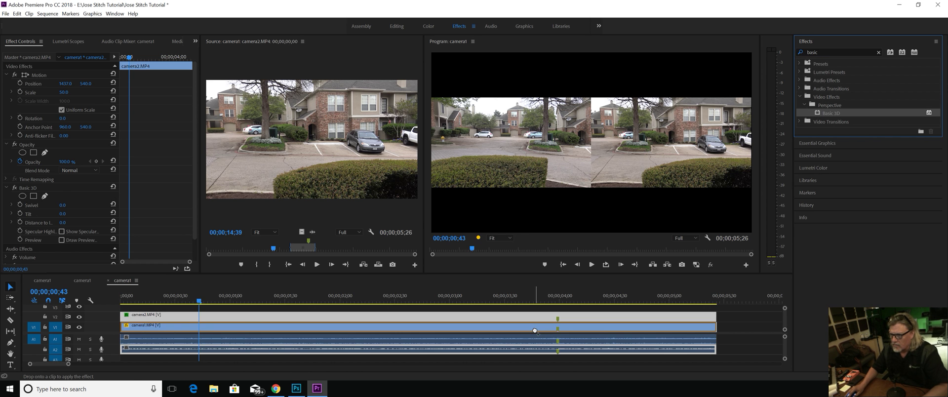
left_click(219, 316)
left_click_drag(200, 303, 208, 303)
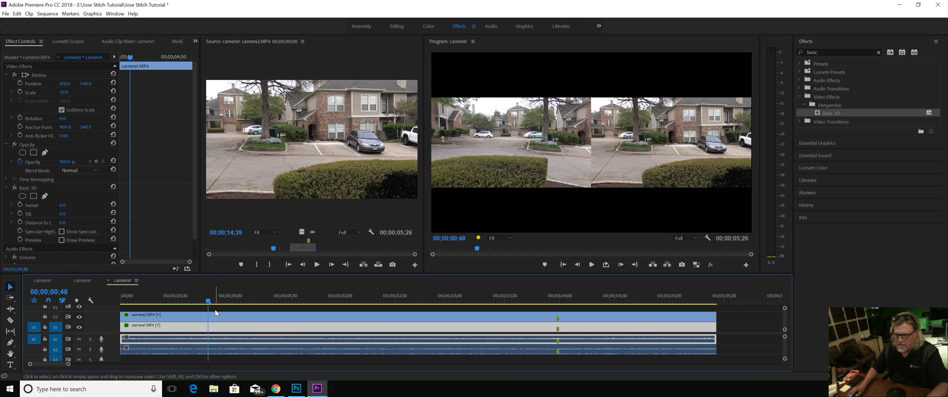
Step: Set the Basic 3D swivel to 10° on camera2.MP4 and to -10° on camera1.MP4
left_click(216, 316)
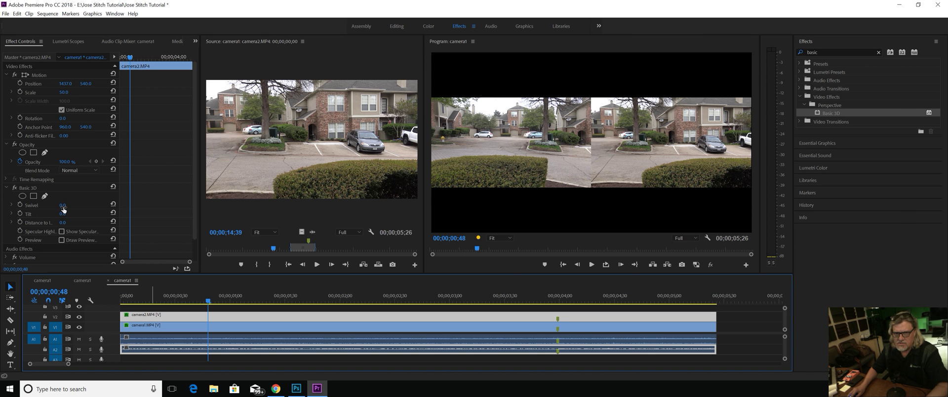
left_click_drag(63, 207, 68, 206)
left_click(220, 328)
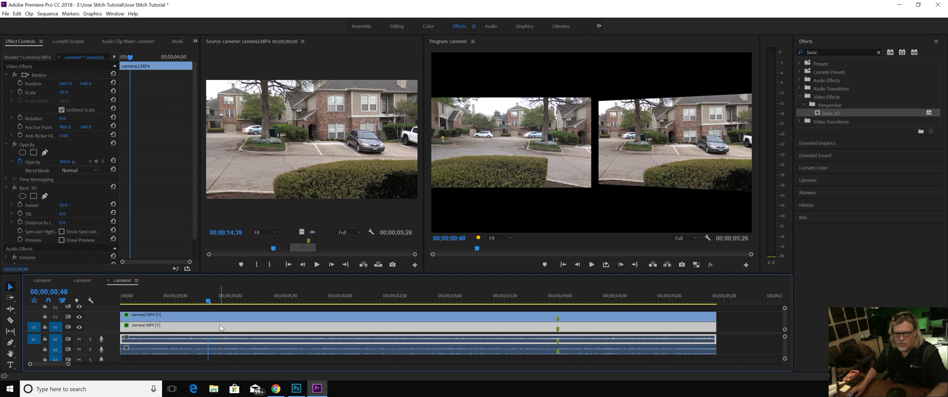
left_click(60, 205)
type("-")
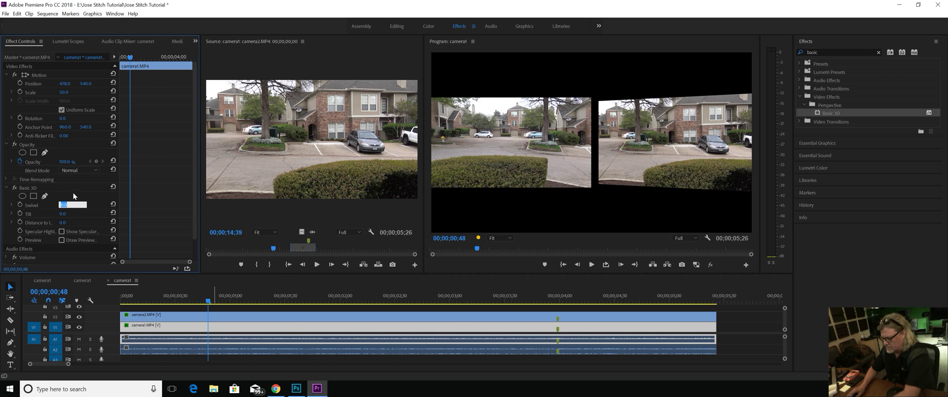
type("10")
key("Return")
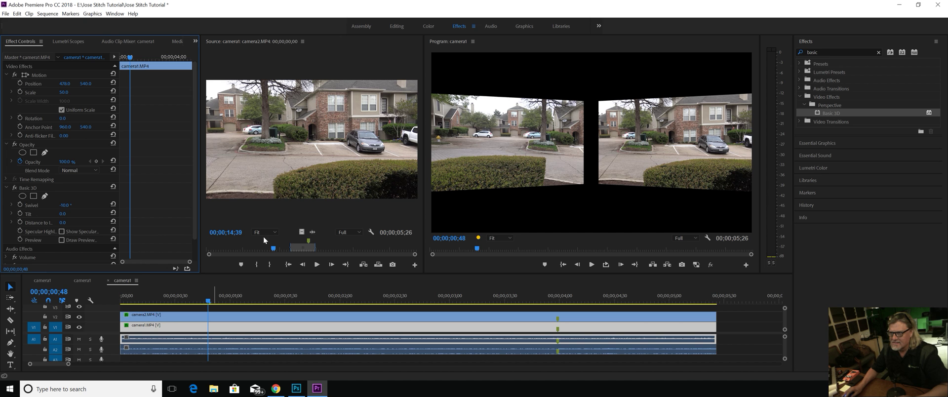
Step: Shift camera1.MP4 right beneath camera2.MP4 to a horizontal position of about 802
left_click(171, 322)
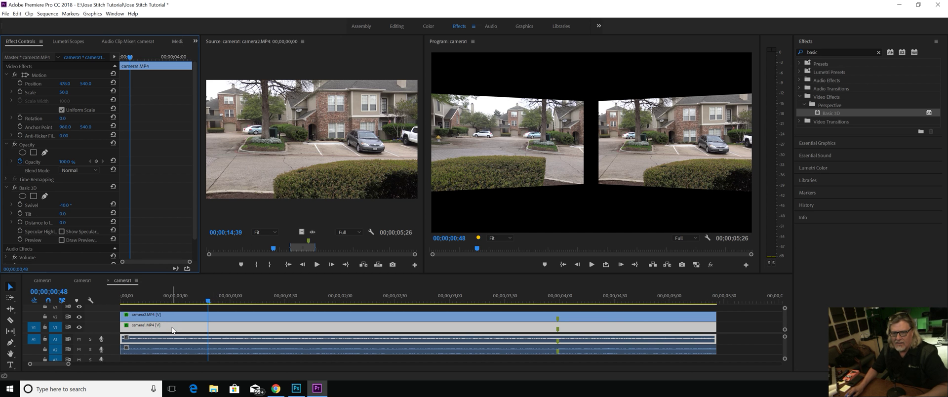
left_click_drag(62, 83, 218, 83)
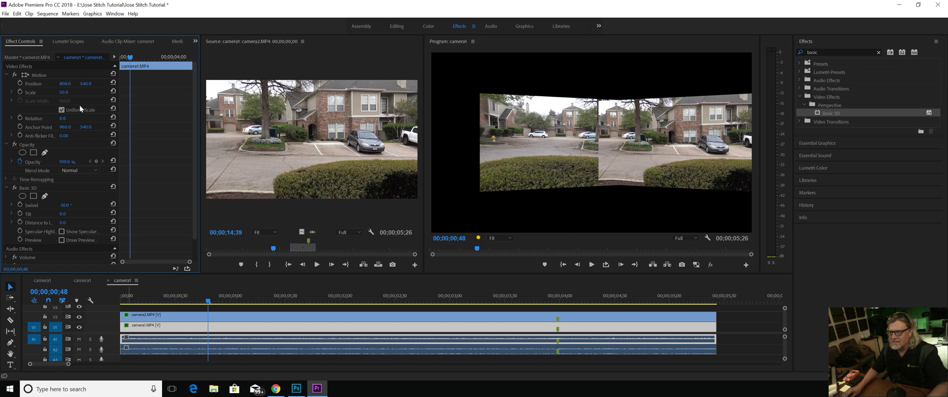
left_click_drag(218, 83, 215, 82)
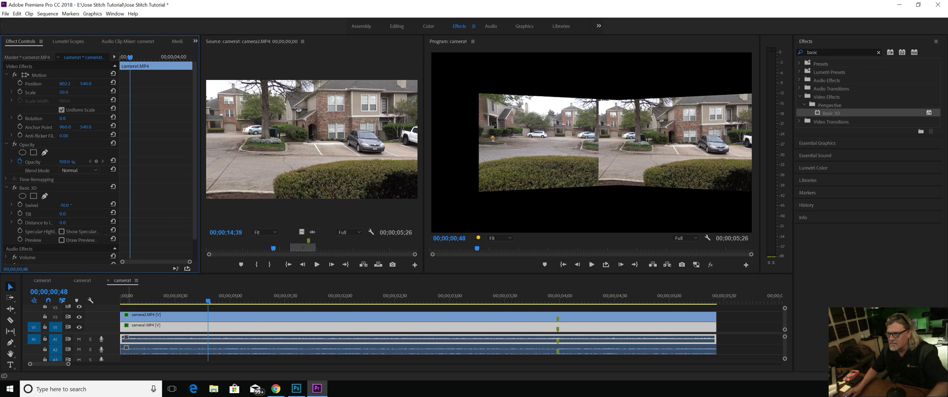
Step: Shift camera2.MP4 left to a horizontal position of about 1210 so that it overlaps the matching scenery in camera1.MP4
left_click(220, 315)
left_click_drag(66, 83, 3, 84)
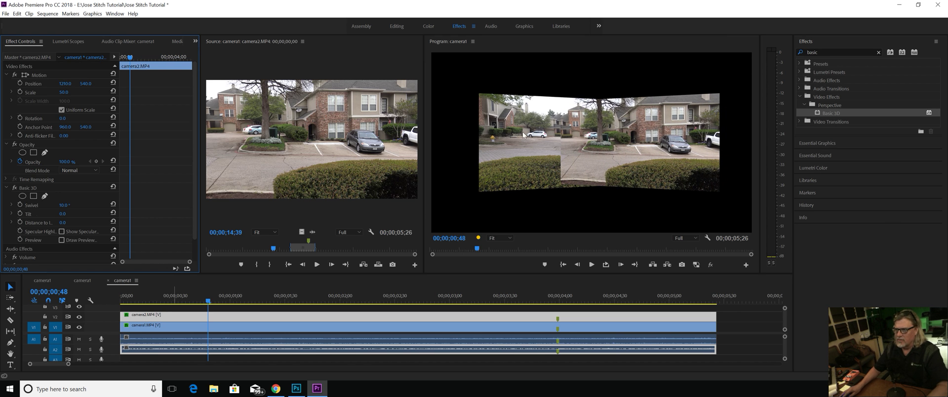
left_click(670, 153)
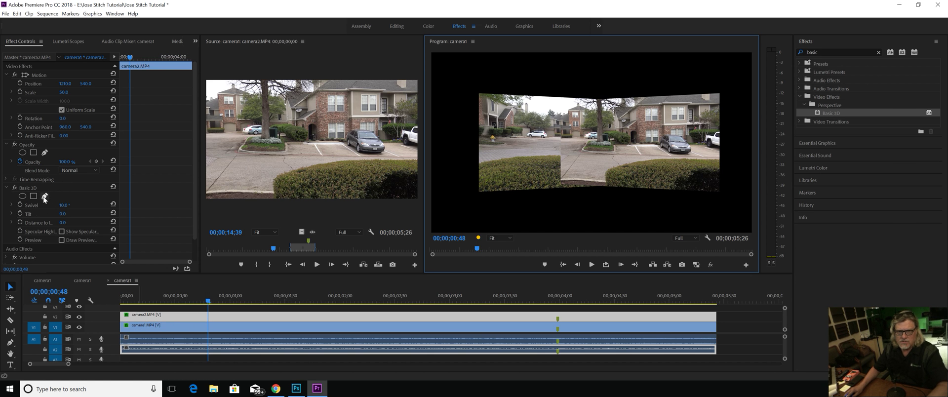
Step: Draw a closed four-point opacity mask with the Pen on camera2.MP4, running along the tree seam and around the clip's right part
left_click(33, 152)
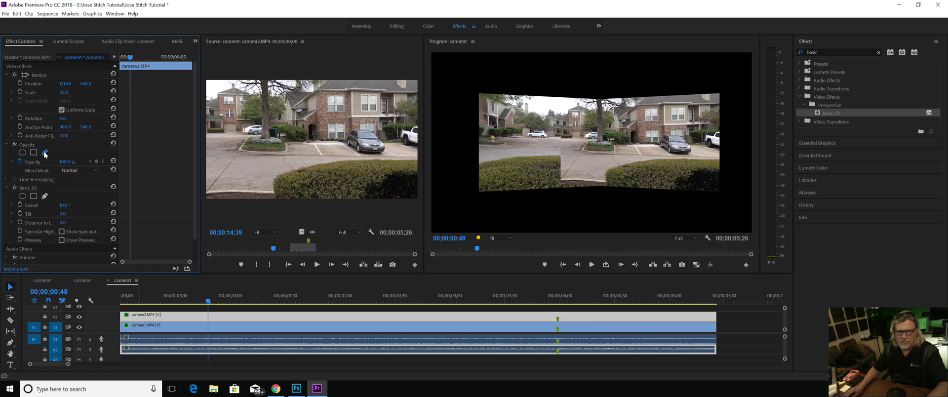
left_click(598, 95)
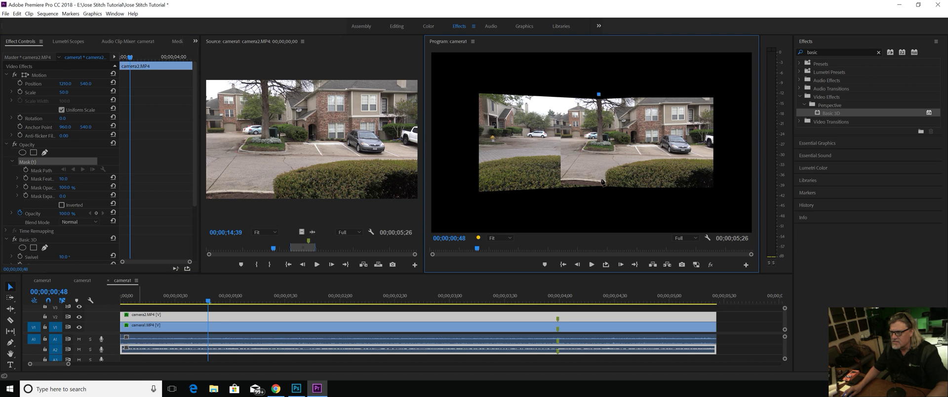
left_click(718, 195)
left_click(722, 91)
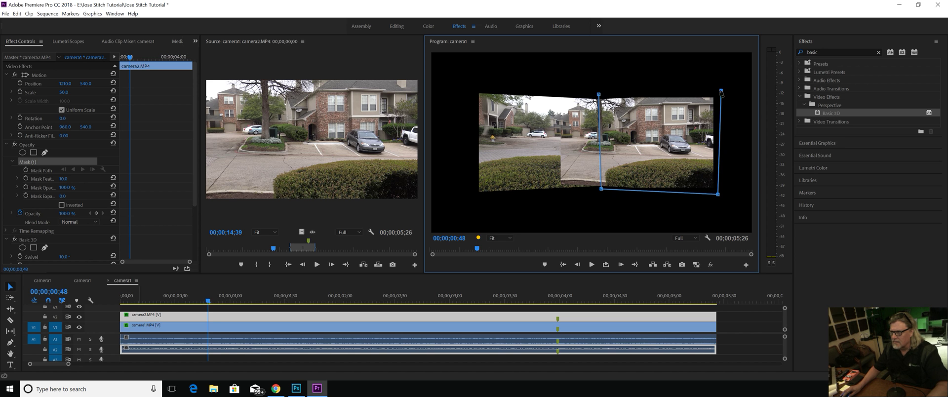
left_click(599, 94)
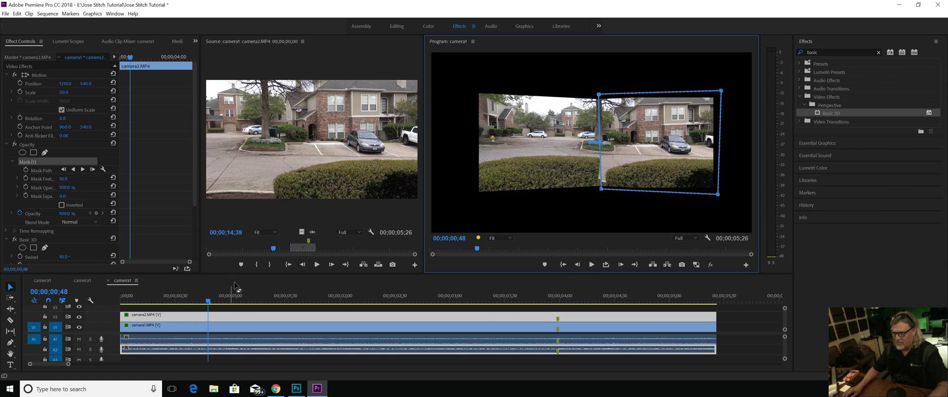
Step: Play and scrub through the sequence to examine how the walking man crosses the seam between the two clips
key("space")
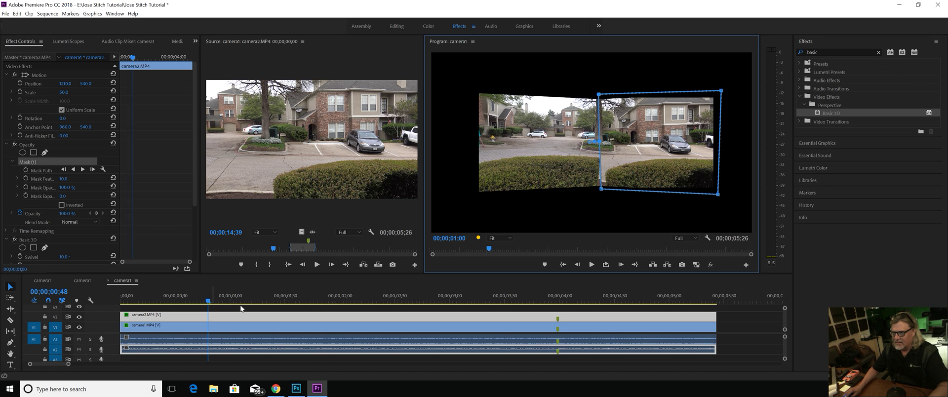
left_click(459, 323)
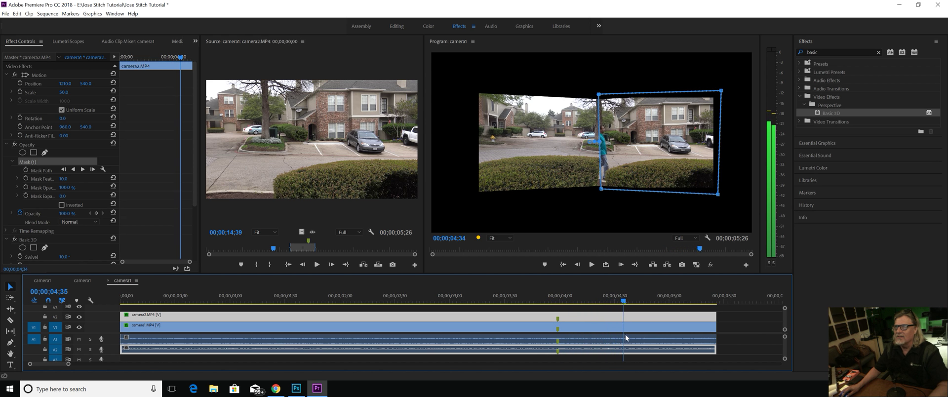
key("j")
key("l")
key("j")
key("l")
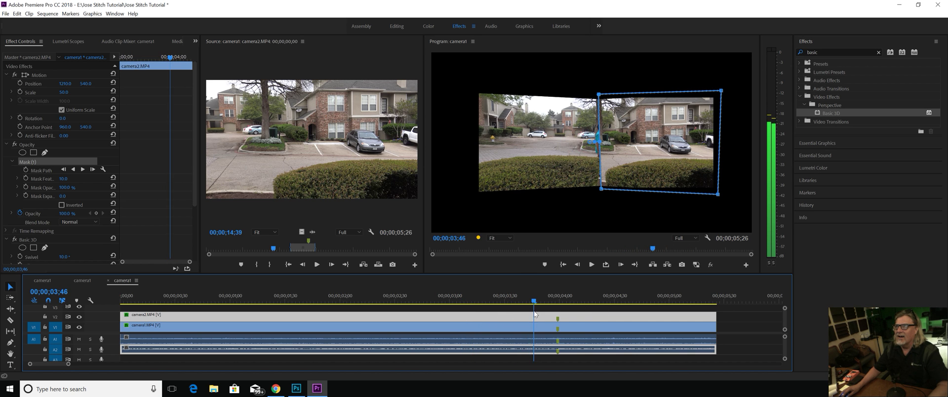
mouse_move(528, 313)
left_mouse_down()
mouse_move(517, 315)
mouse_move(536, 315)
left_mouse_up()
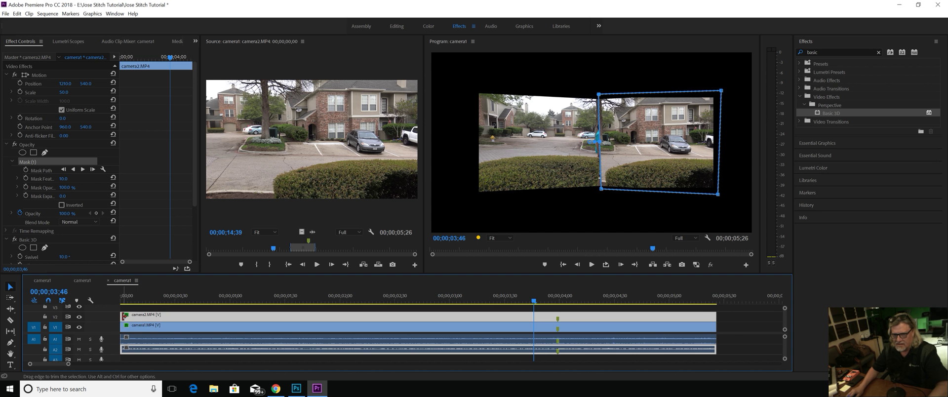
left_click(123, 314)
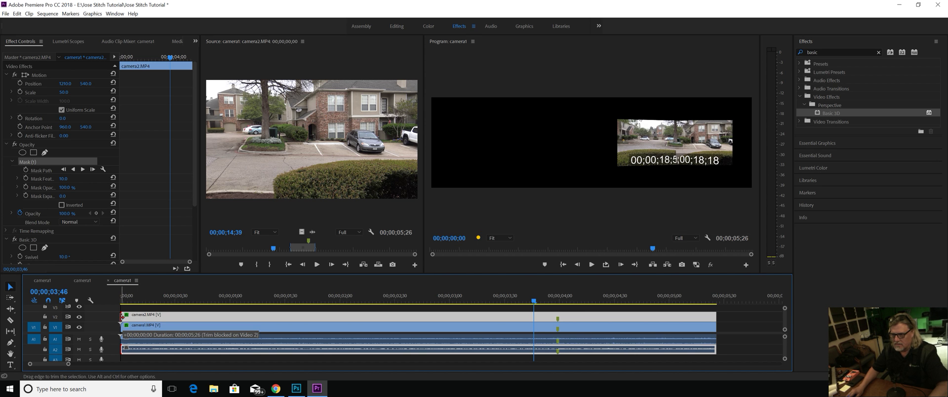
left_click_drag(535, 304, 610, 324)
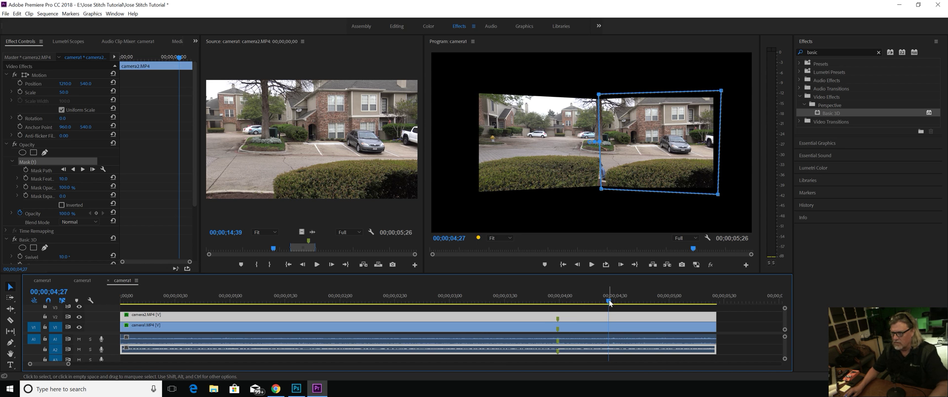
left_click_drag(557, 299, 608, 312)
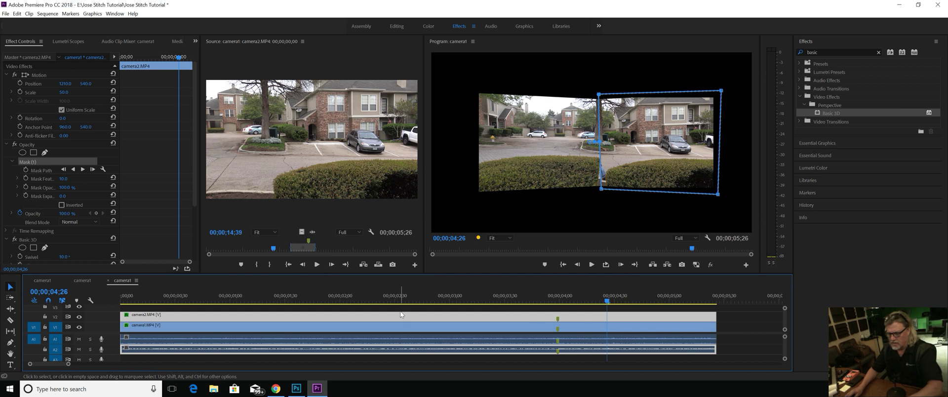
Step: Slide camera1.MP4 later so its marker sits at 00;00;04;26, then fit both its ends flush with camera2.MP4
key("m")
left_click_drag(529, 330, 582, 334)
left_click_drag(601, 302, 589, 302)
key("space")
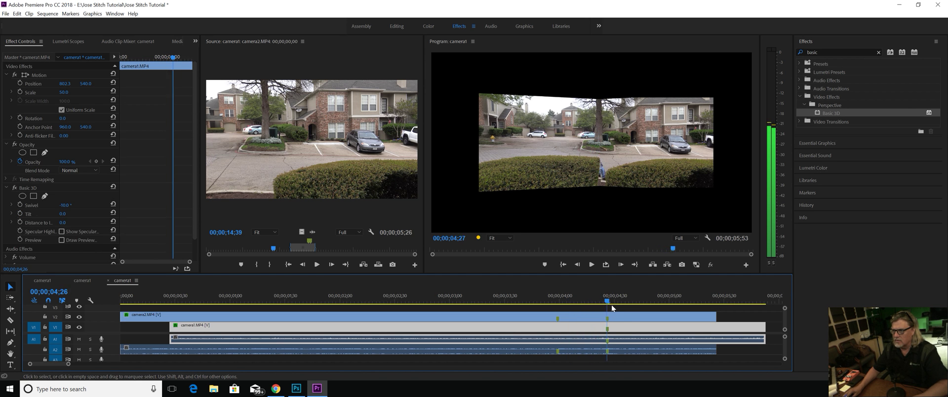
key("space")
left_click_drag(173, 326, 121, 326)
left_click_drag(761, 327, 716, 327)
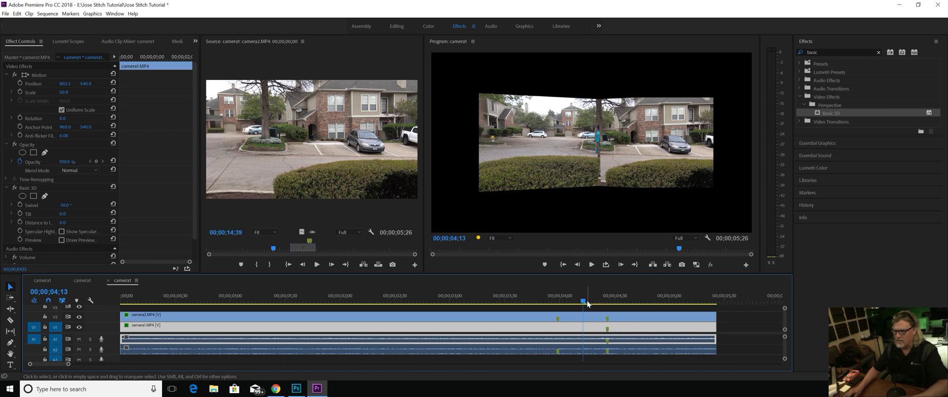
Step: With the playhead at 00;00;04;31, reposition camera1.MP4 to about 694.3, 541.5 so the walking man lines up across the seam
left_click_drag(609, 301, 617, 345)
key("space")
key("Left")
key("Right")
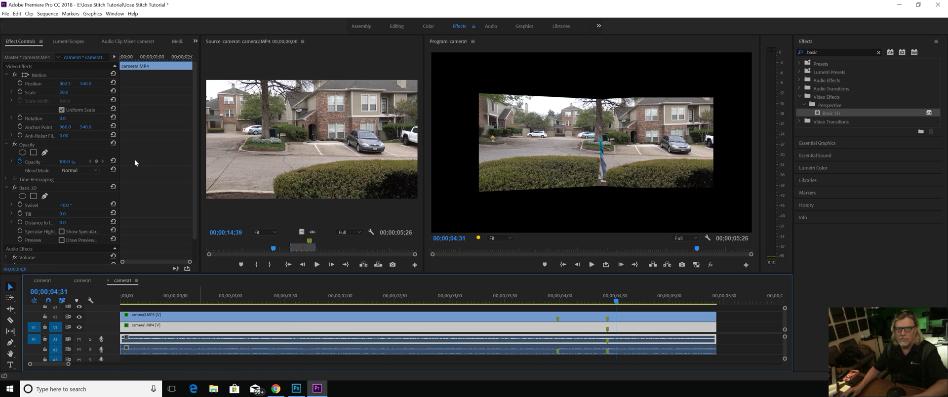
left_click(64, 89)
left_click_drag(65, 84, 16, 83)
left_click_drag(65, 83, 66, 83)
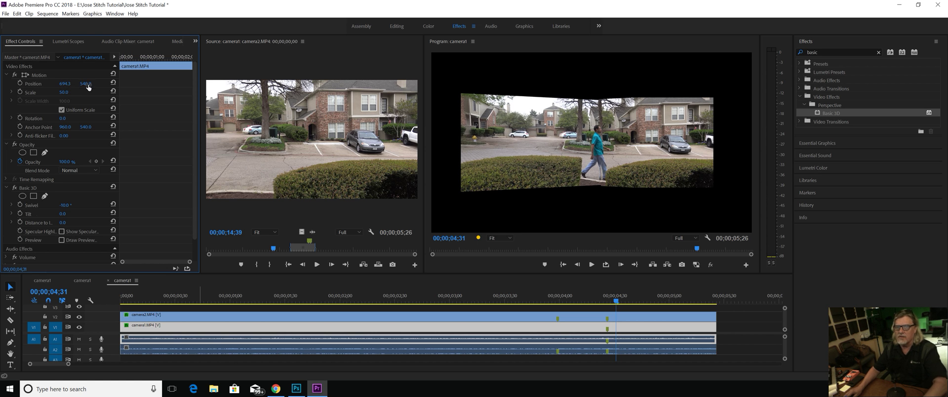
left_click_drag(85, 84, 86, 83)
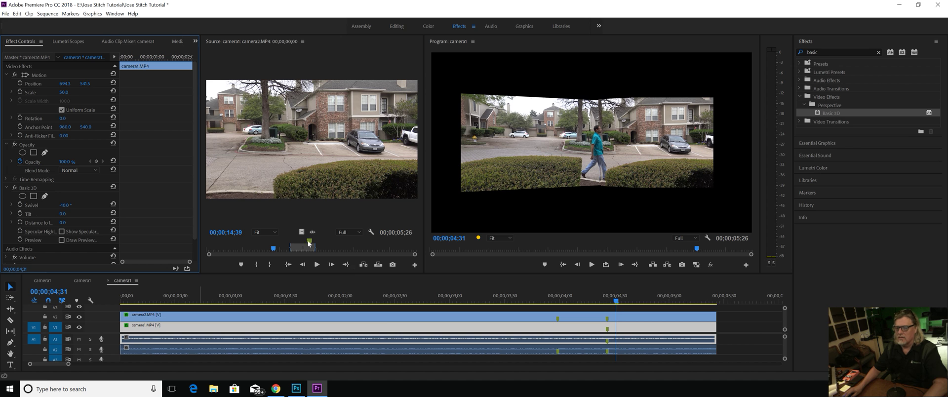
Step: Raise the feather of camera2.MP4's opacity mask to about 117 and scrub through the walk to review the blended seam
left_click(382, 318)
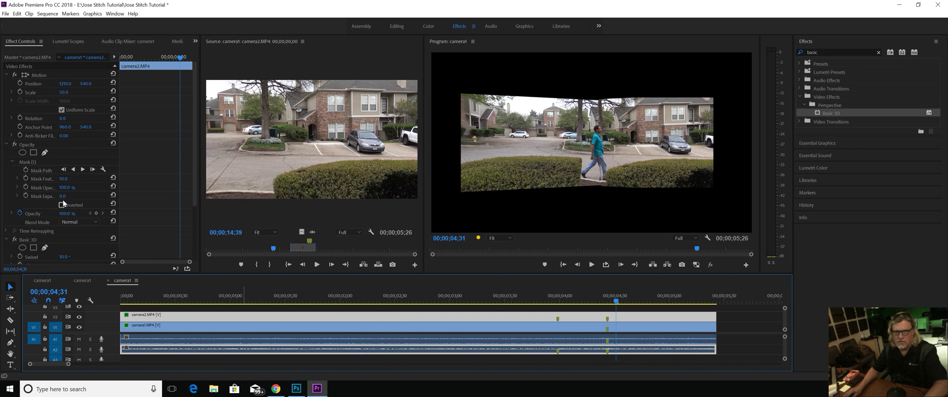
left_click_drag(63, 178, 115, 178)
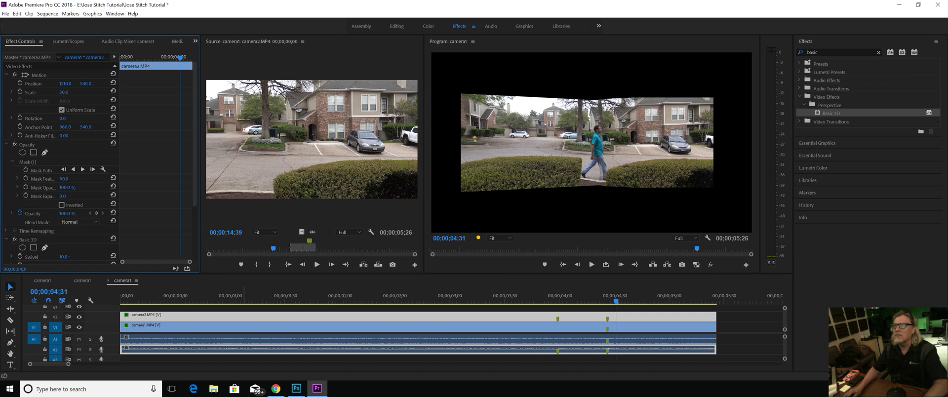
left_click_drag(64, 178, 129, 179)
left_click_drag(625, 296, 458, 286)
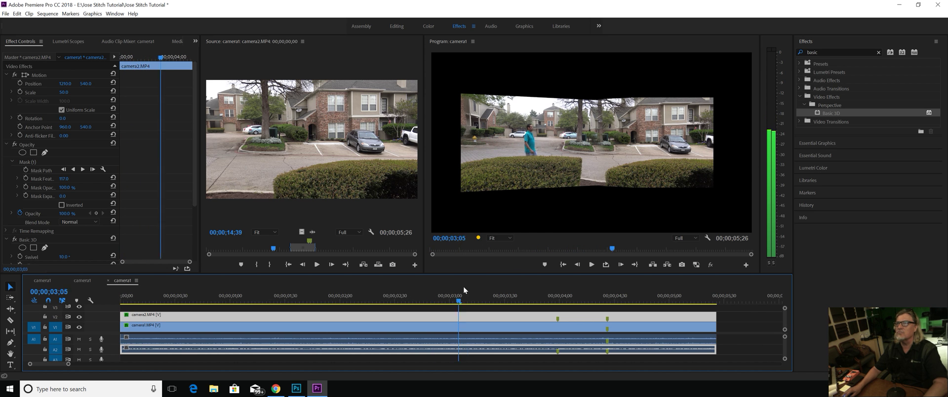
left_click_drag(599, 265, 508, 278)
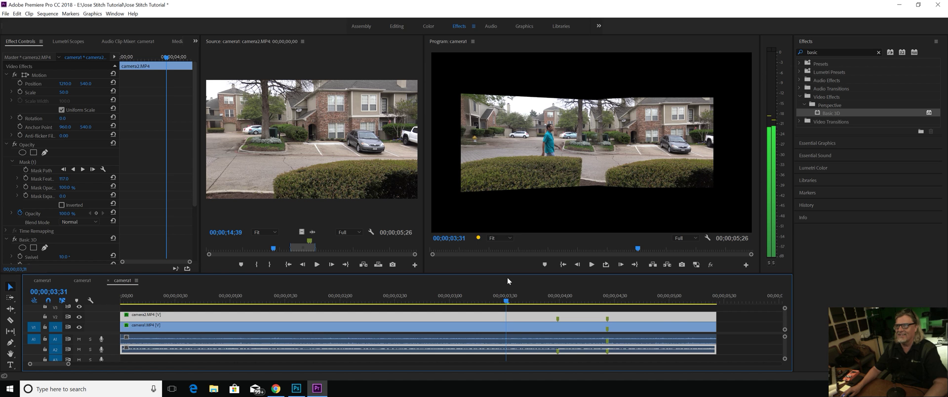
left_click_drag(508, 278, 526, 277)
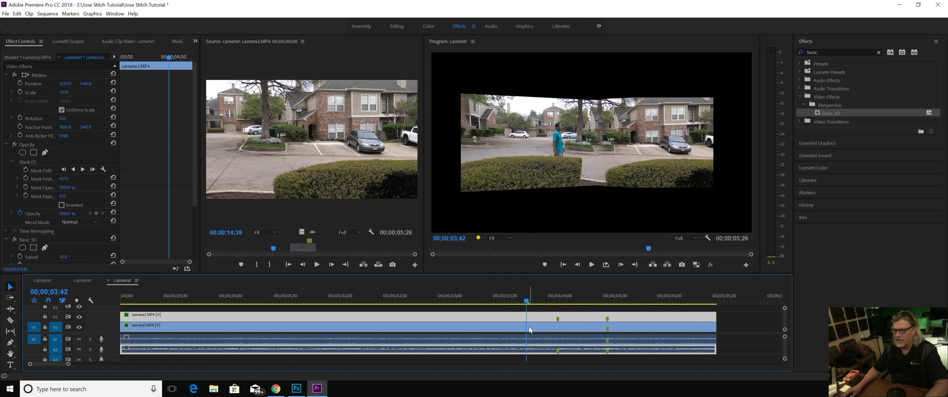
left_click_drag(529, 299, 541, 302)
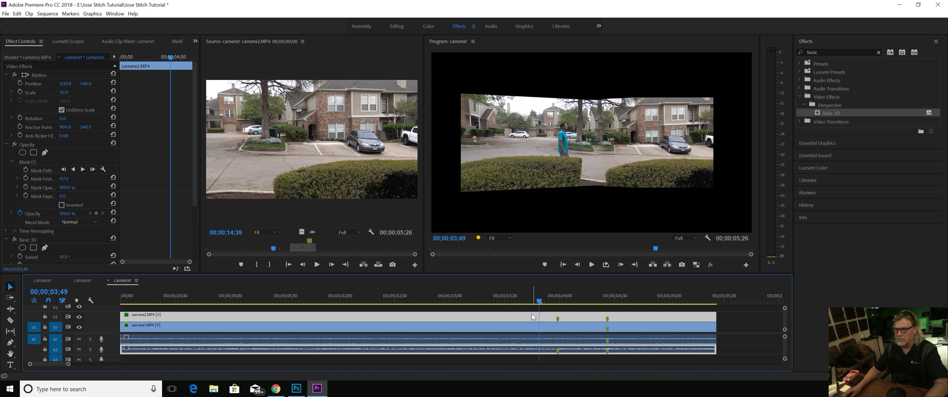
Step: Move the two left corner points of camera2.MP4's mask farther left, adjust the upper corner's curve handle, and review the walk
left_click(30, 162)
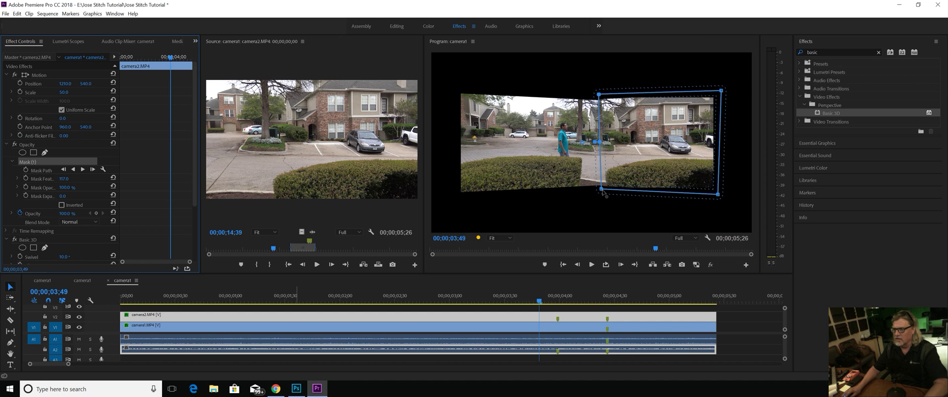
left_click_drag(603, 191, 595, 191)
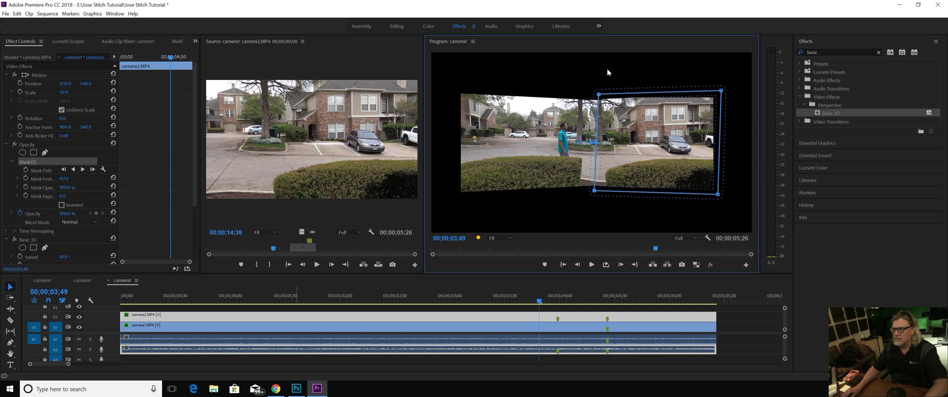
mouse_move(598, 94)
left_mouse_down()
mouse_move(581, 88)
mouse_move(598, 95)
mouse_move(601, 86)
mouse_move(594, 93)
left_mouse_up()
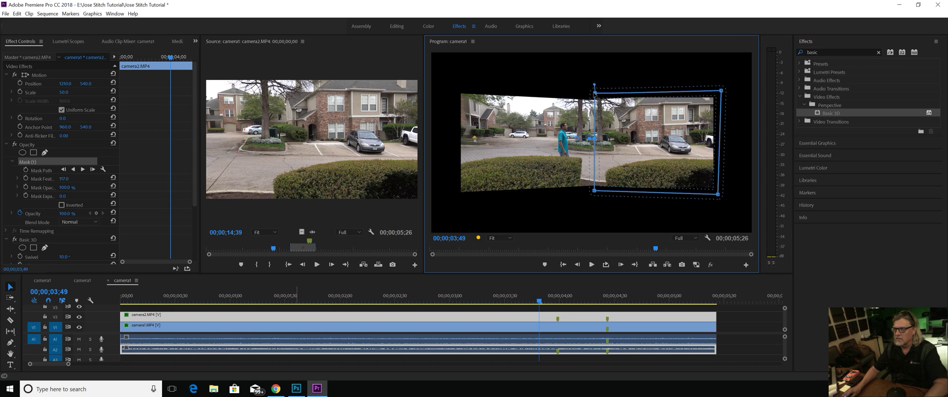
left_click(596, 96)
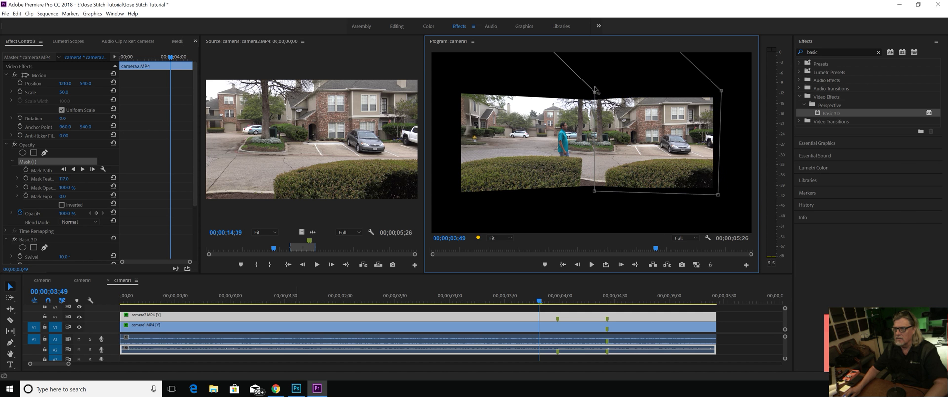
left_click(599, 144)
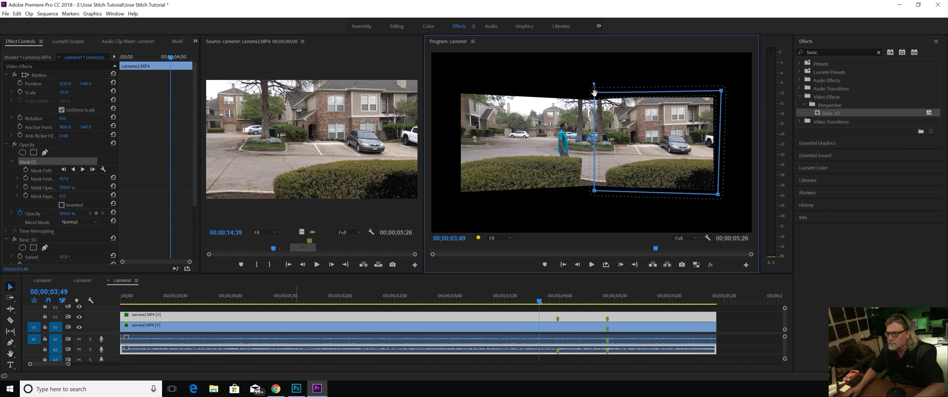
left_click_drag(594, 85, 593, 94)
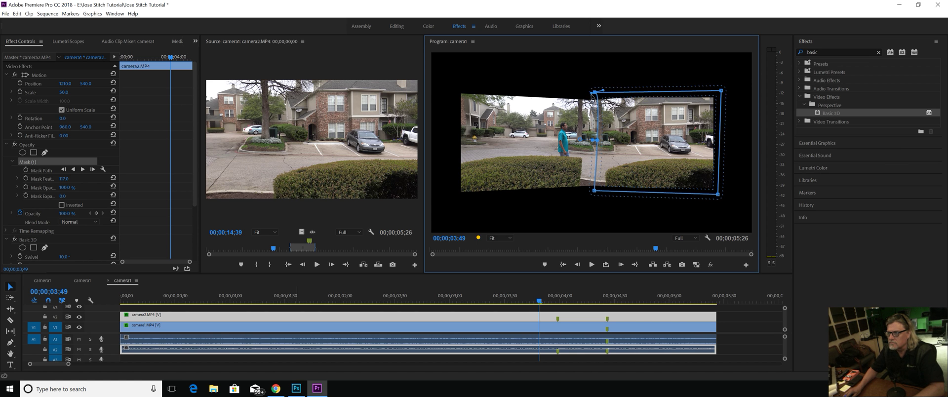
left_click_drag(592, 94, 590, 99)
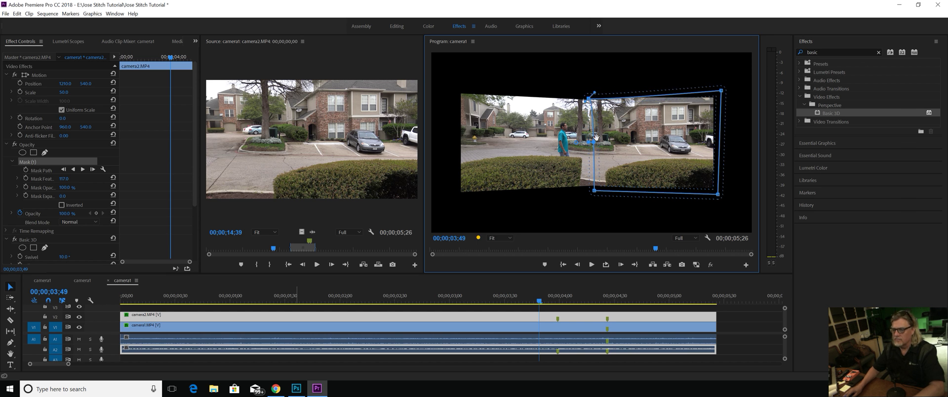
left_click(543, 301)
left_click_drag(537, 302, 404, 302)
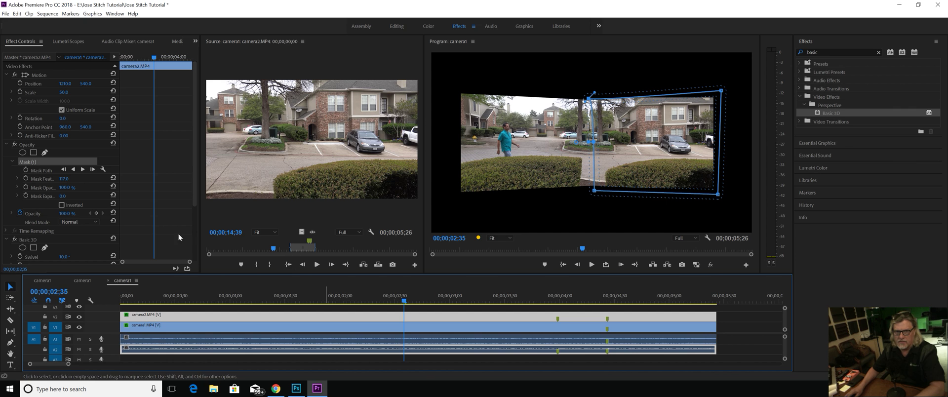
Step: Show the project's contents and open the three camera1 sequences one after another to compare their stitched shots
left_click(196, 42)
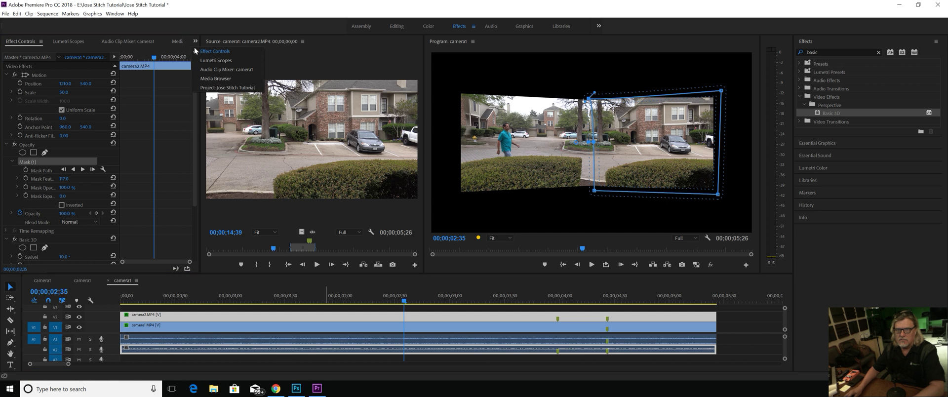
left_click(217, 87)
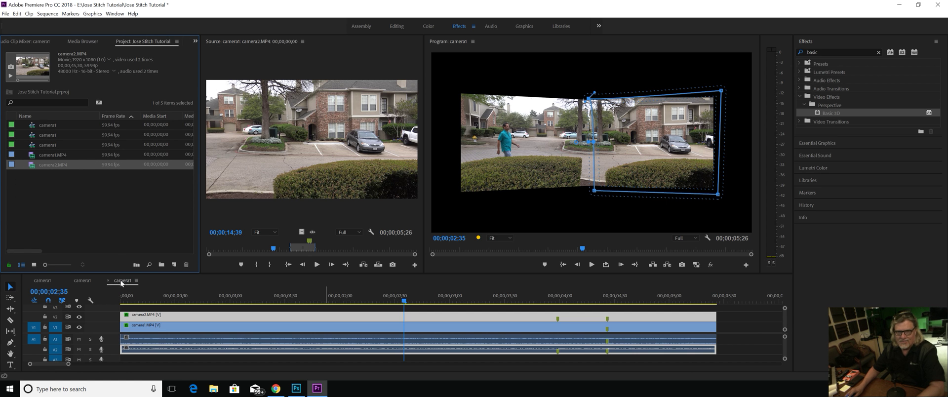
double_click(32, 124)
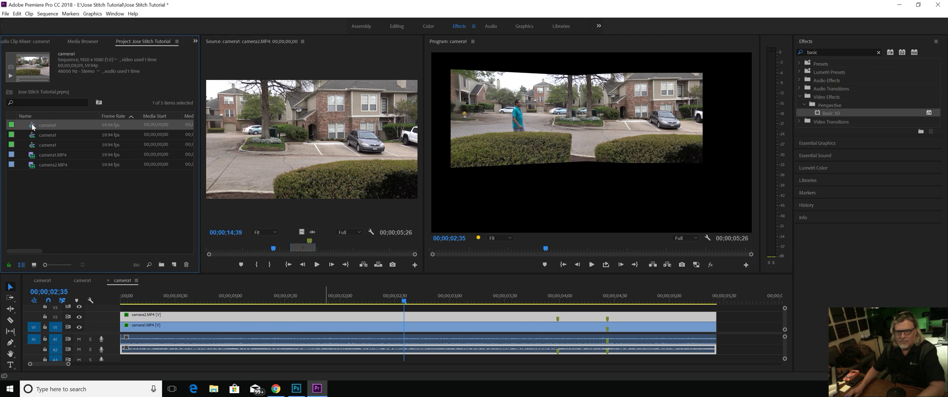
double_click(36, 135)
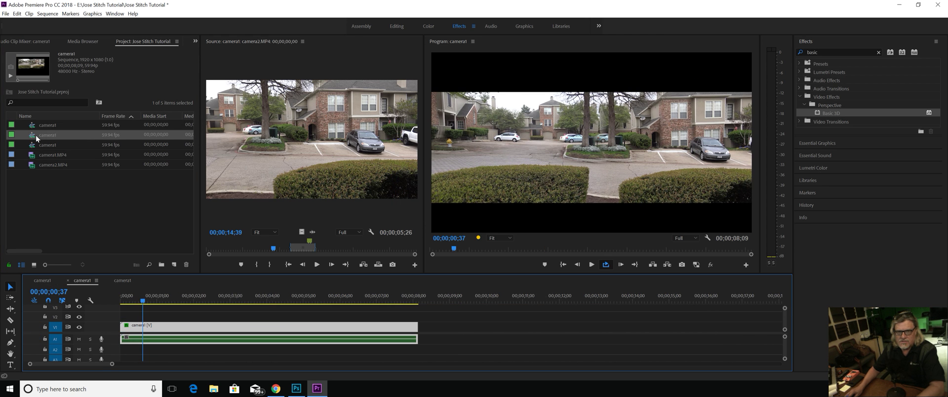
double_click(35, 145)
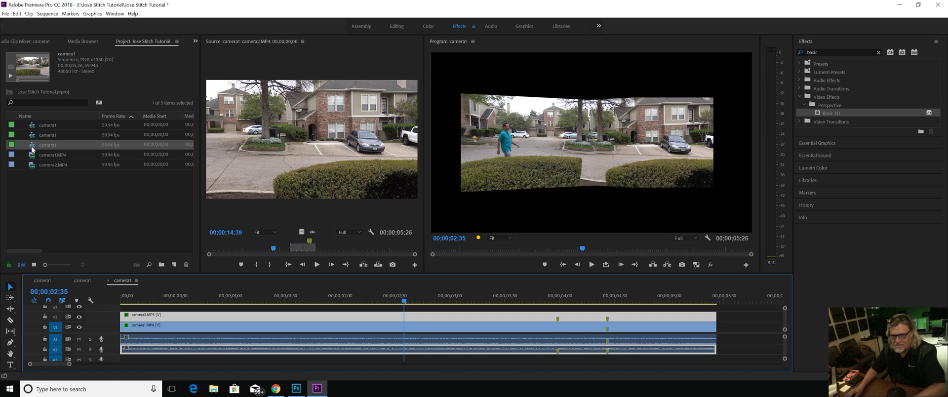
Step: Nest the third camera1 sequence in a new sequence, scrub through it, and select the nested clip
left_click(32, 147)
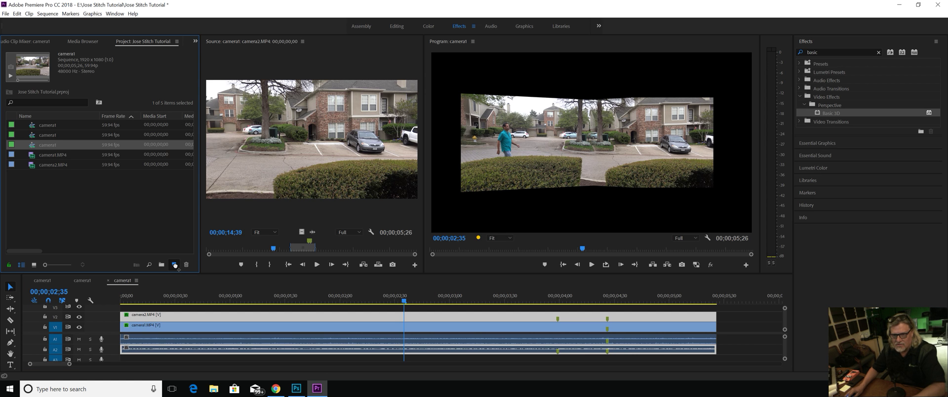
left_click_drag(174, 265, 176, 266)
left_click_drag(214, 293, 260, 306)
left_click(269, 328)
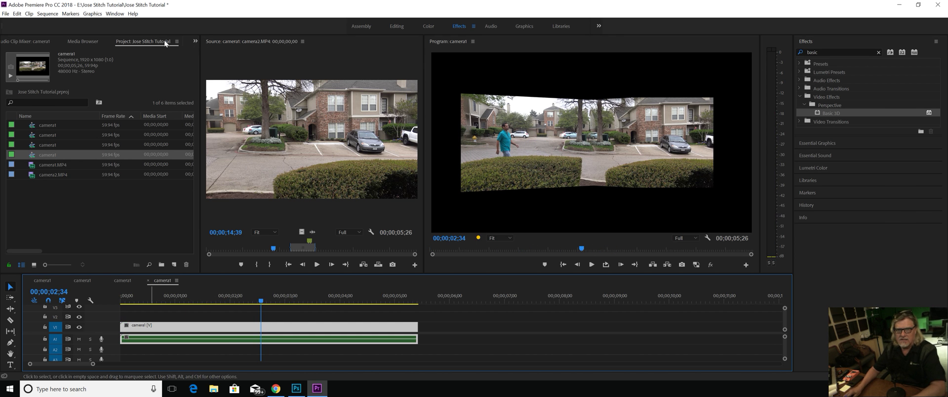
Step: Scale the nested camera1 clip to about 127.1 and set its horizontal position to about 995 so the stitched shot fills the frame width
left_click(195, 41)
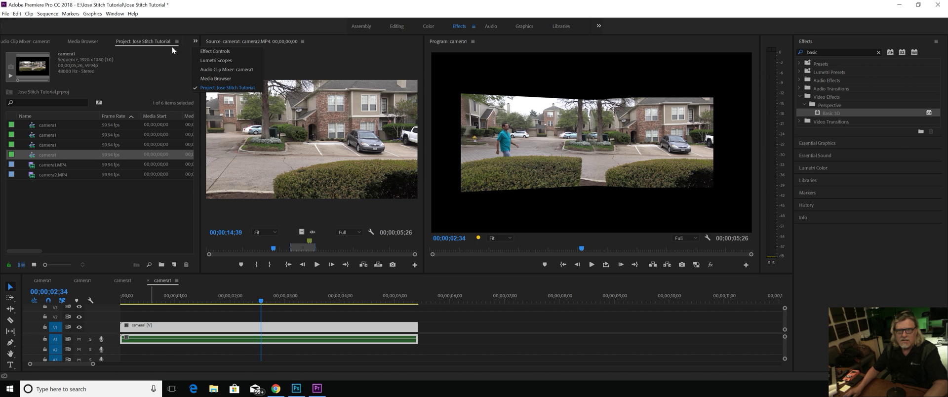
left_click(194, 41)
left_click(195, 41)
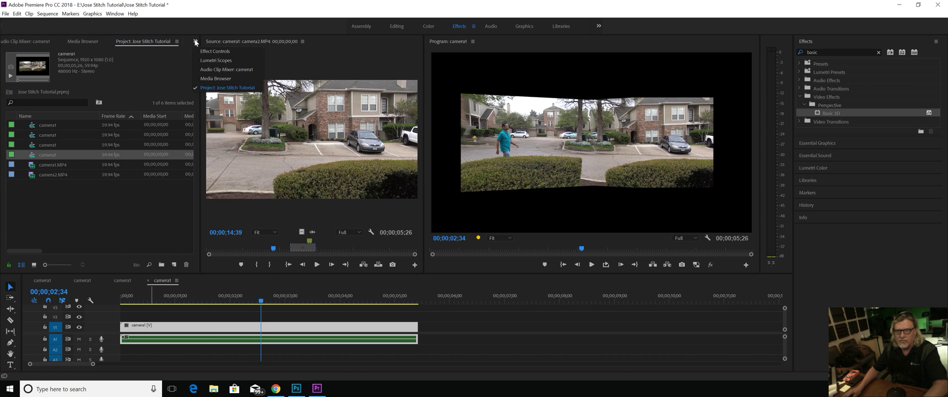
left_click(217, 51)
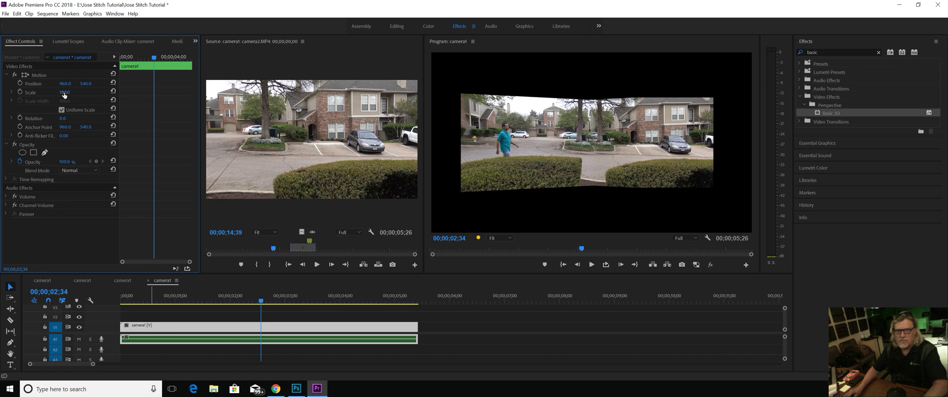
mouse_move(64, 92)
left_mouse_down()
mouse_move(79, 92)
mouse_move(66, 84)
mouse_move(74, 84)
left_mouse_up()
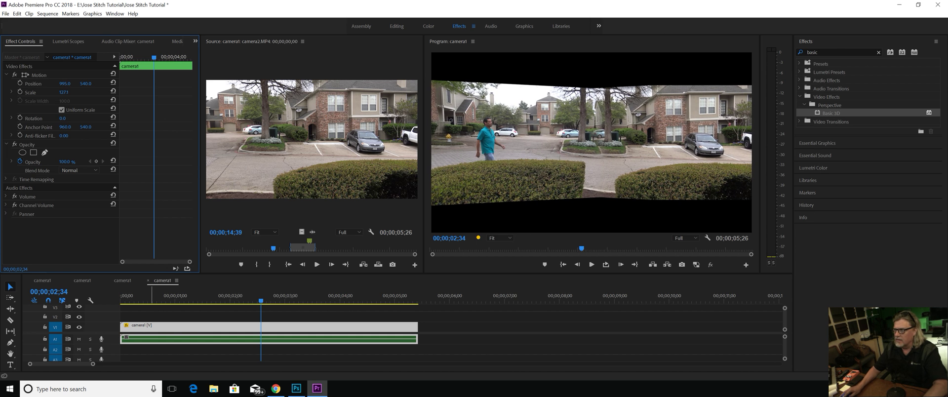
Step: Search the effects for "crop" and apply the Crop effect to the nested camera1 clip
left_click(800, 52)
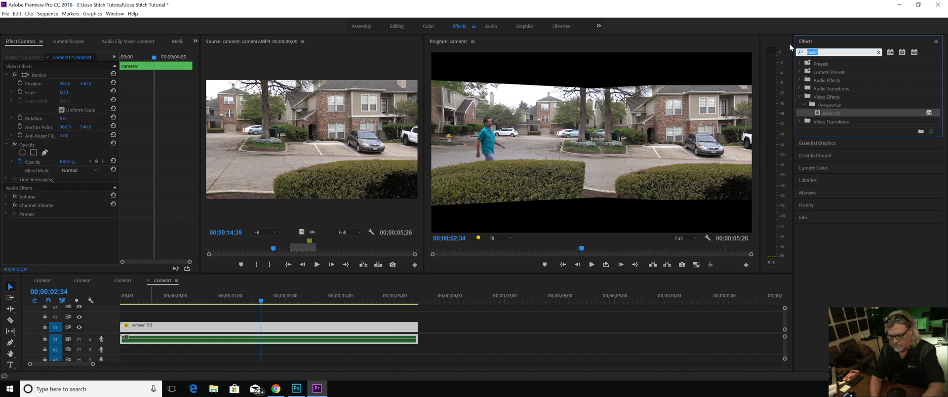
type("crop")
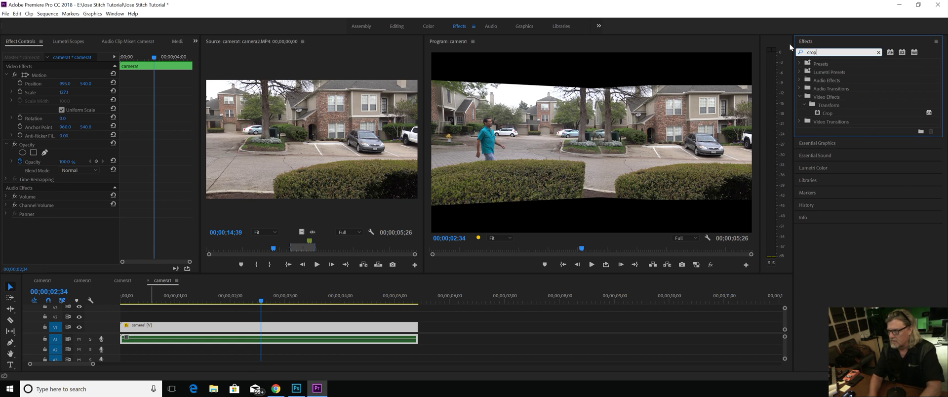
left_click_drag(818, 115, 290, 330)
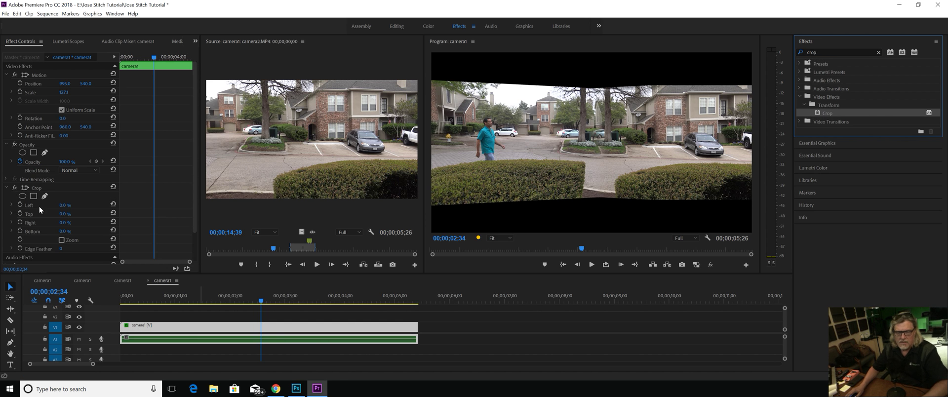
Step: Crop the nested clip's top to about 26.4% and its bottom to about 26% to straighten both slanted edges, and scrub through the walk
left_click(64, 216)
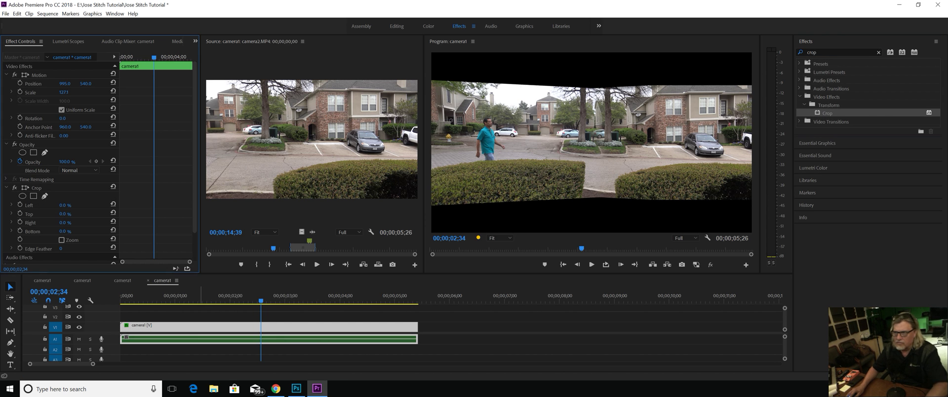
mouse_move(64, 213)
left_mouse_down()
mouse_move(87, 214)
mouse_move(72, 213)
left_mouse_up()
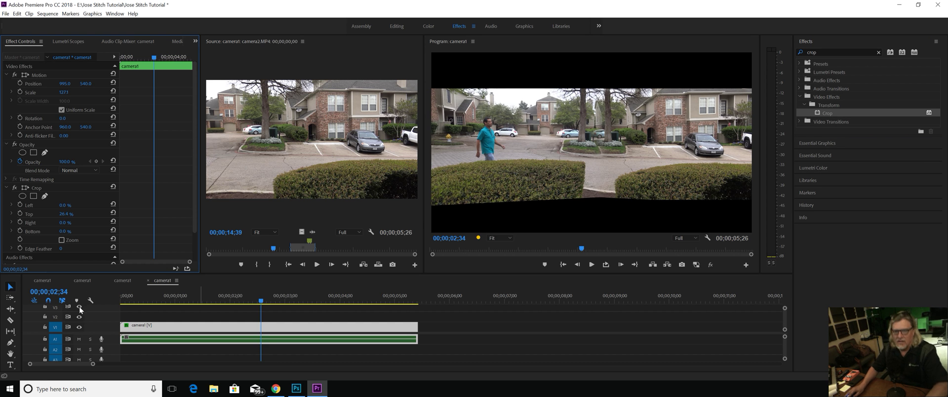
left_click_drag(63, 231, 71, 231)
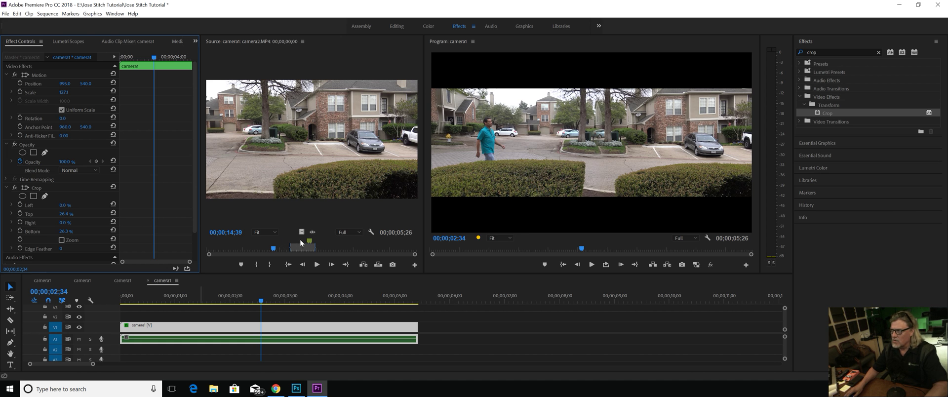
left_click_drag(245, 292, 378, 297)
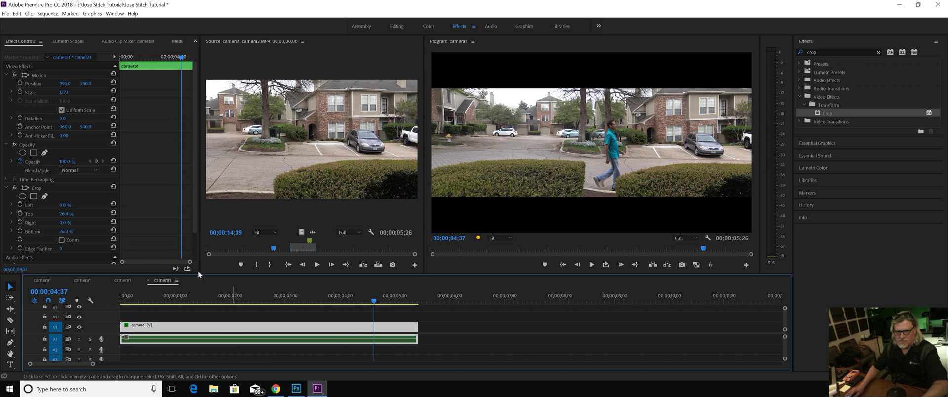
Step: In the stitched source sequence, extend camera1.MP4 and camera2.MP4 past the man's exit and end both at 00;00;07;35
left_click(119, 280)
mouse_move(713, 296)
left_mouse_down()
mouse_move(698, 291)
mouse_move(707, 292)
left_mouse_up()
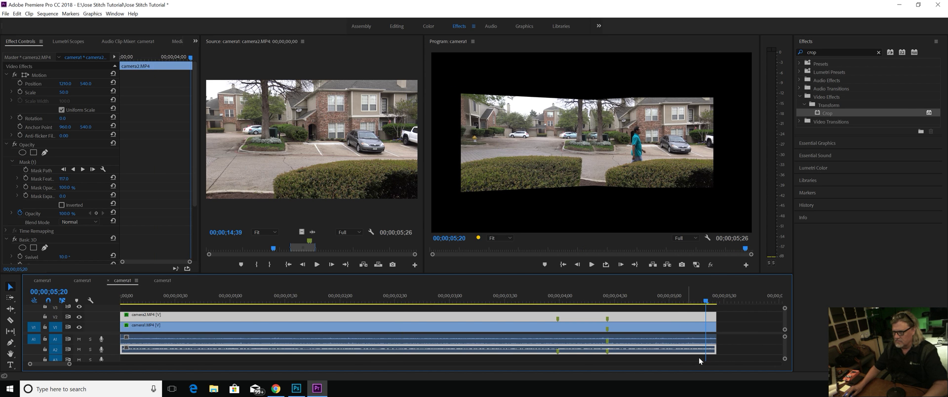
left_click_drag(728, 315, 780, 325)
key("space")
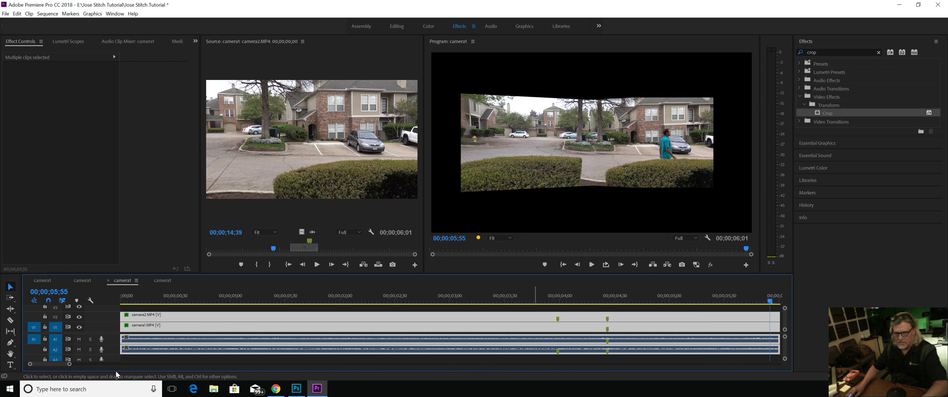
key("minus")
key("minus")
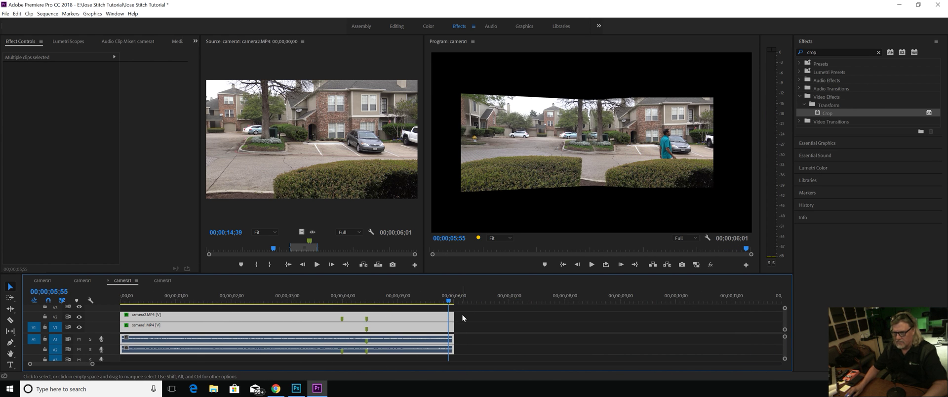
left_click_drag(452, 325, 566, 325)
left_click_drag(448, 305, 500, 307)
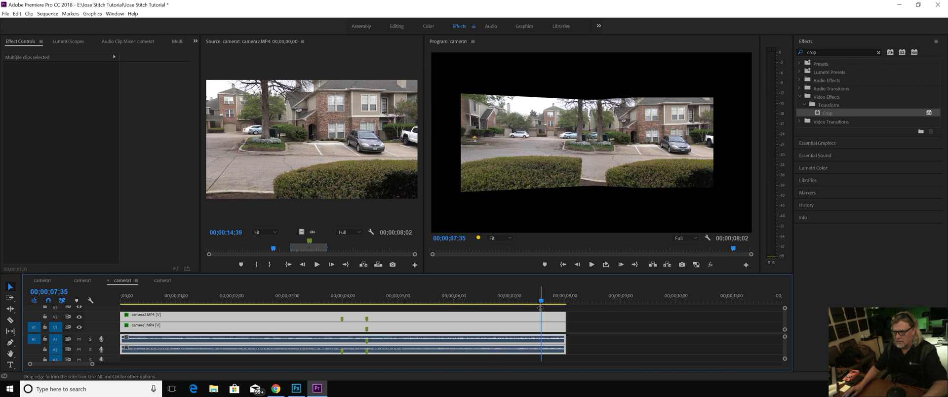
key("ctrl+z")
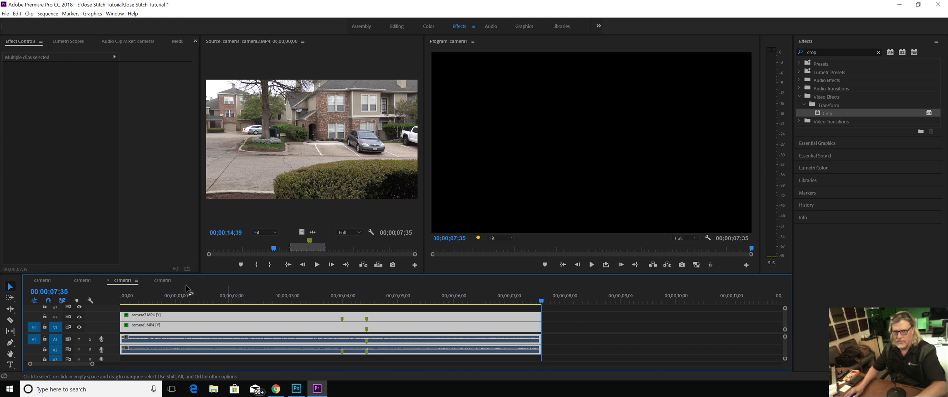
Step: In the nested sequence, extend the camera1 clip to 00;00;07;35 and play the man's walk through to his exit
left_click(159, 280)
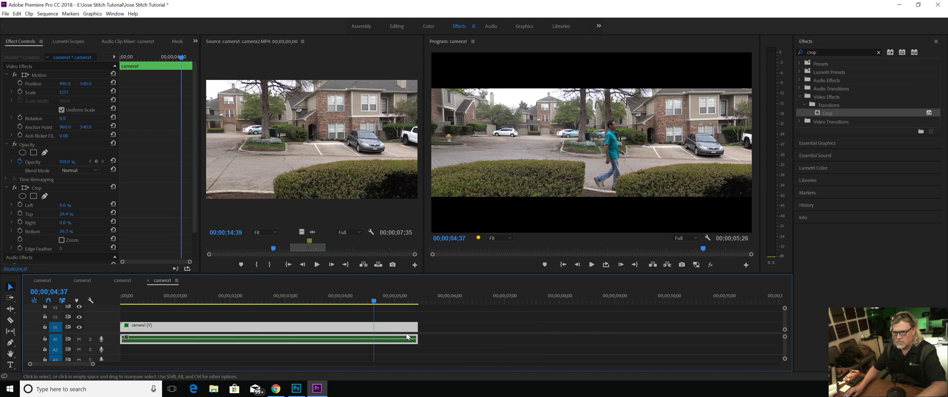
left_click_drag(418, 326, 548, 330)
key("space")
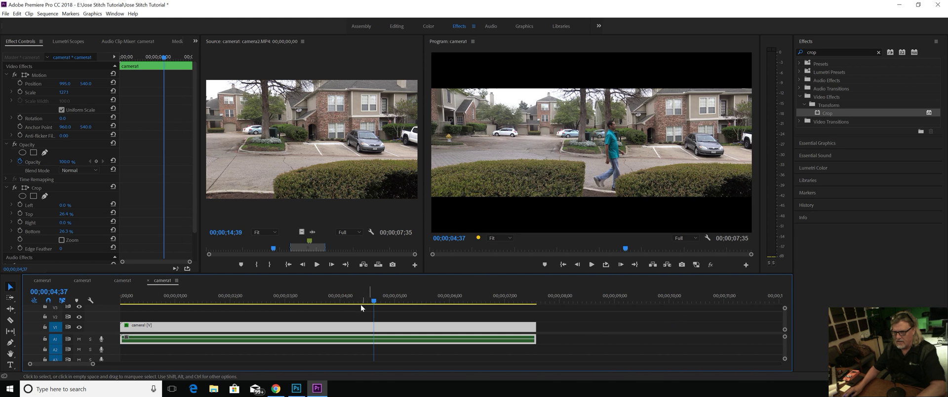
left_click_drag(422, 295, 477, 314)
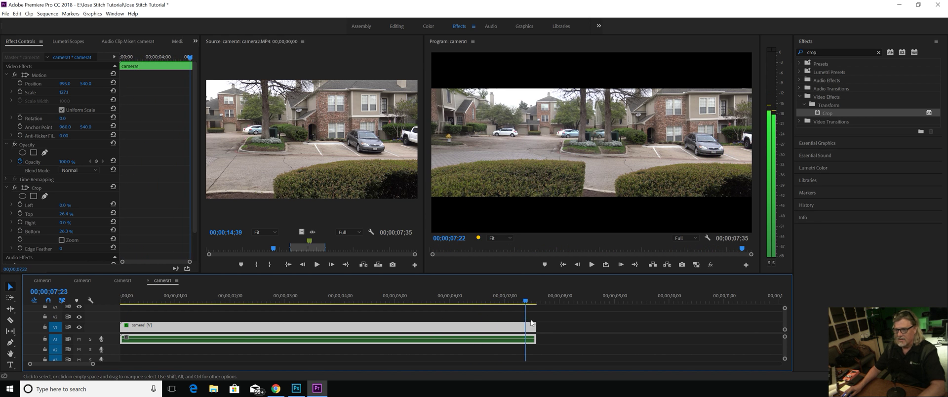
key("space")
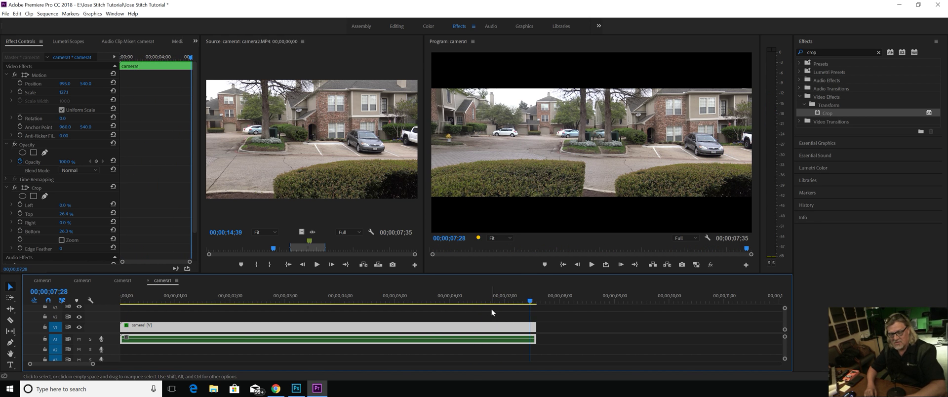